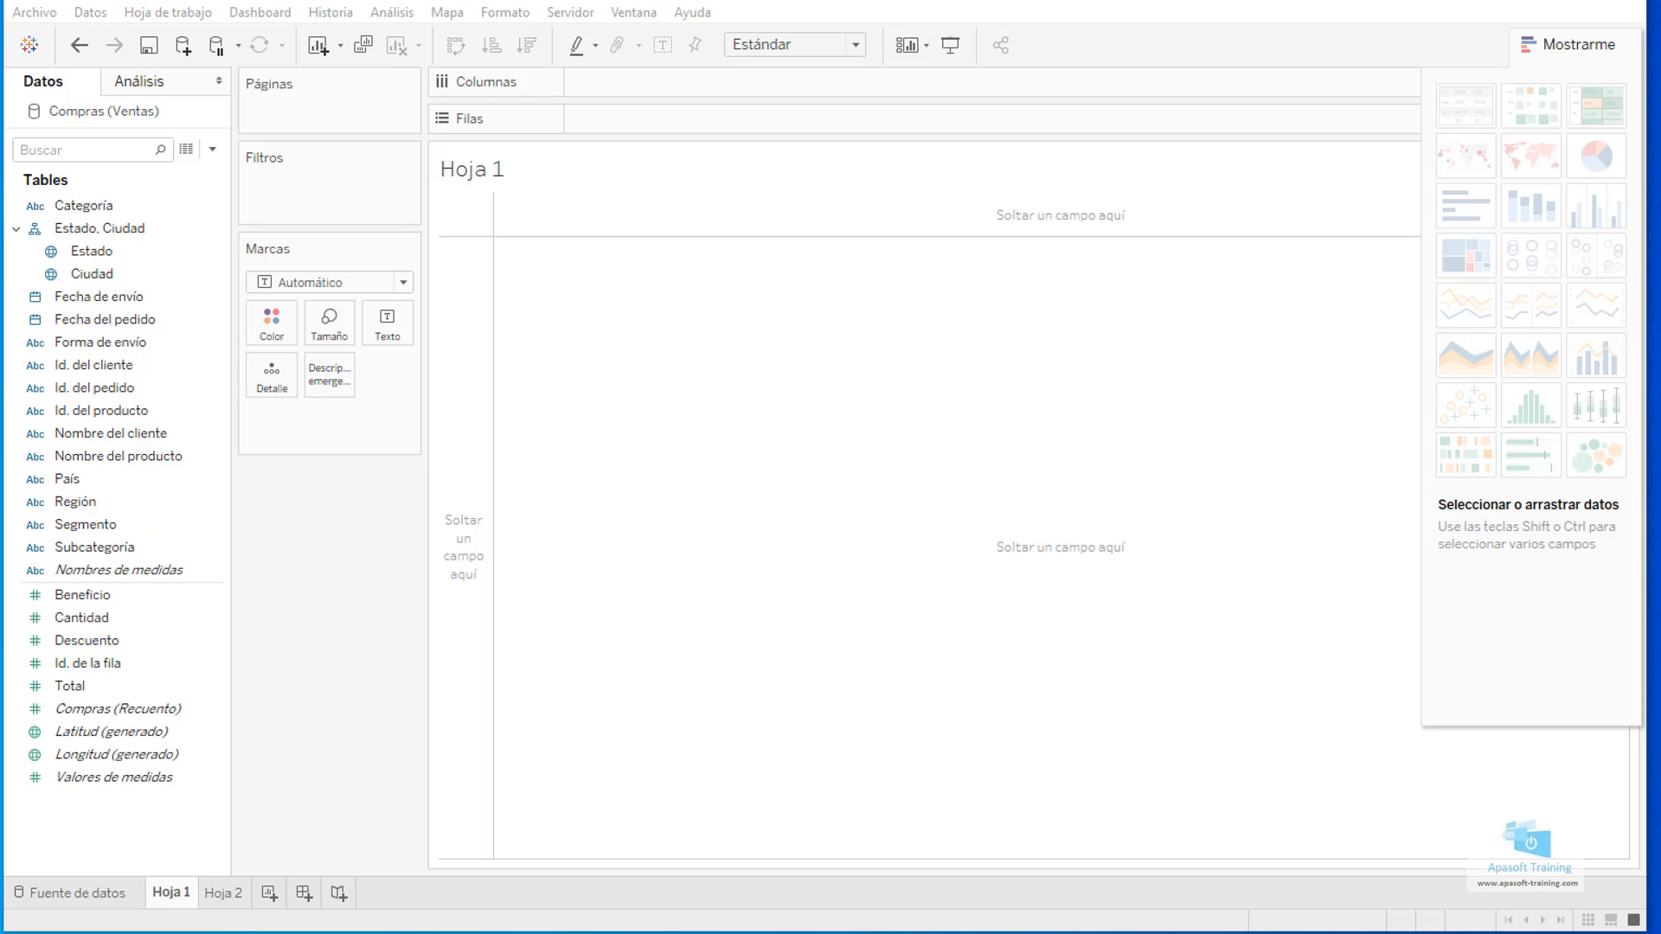
# Start a new set from the Subcategoría field and name it "Categorias Baratas".
pyautogui.click(807, 496)
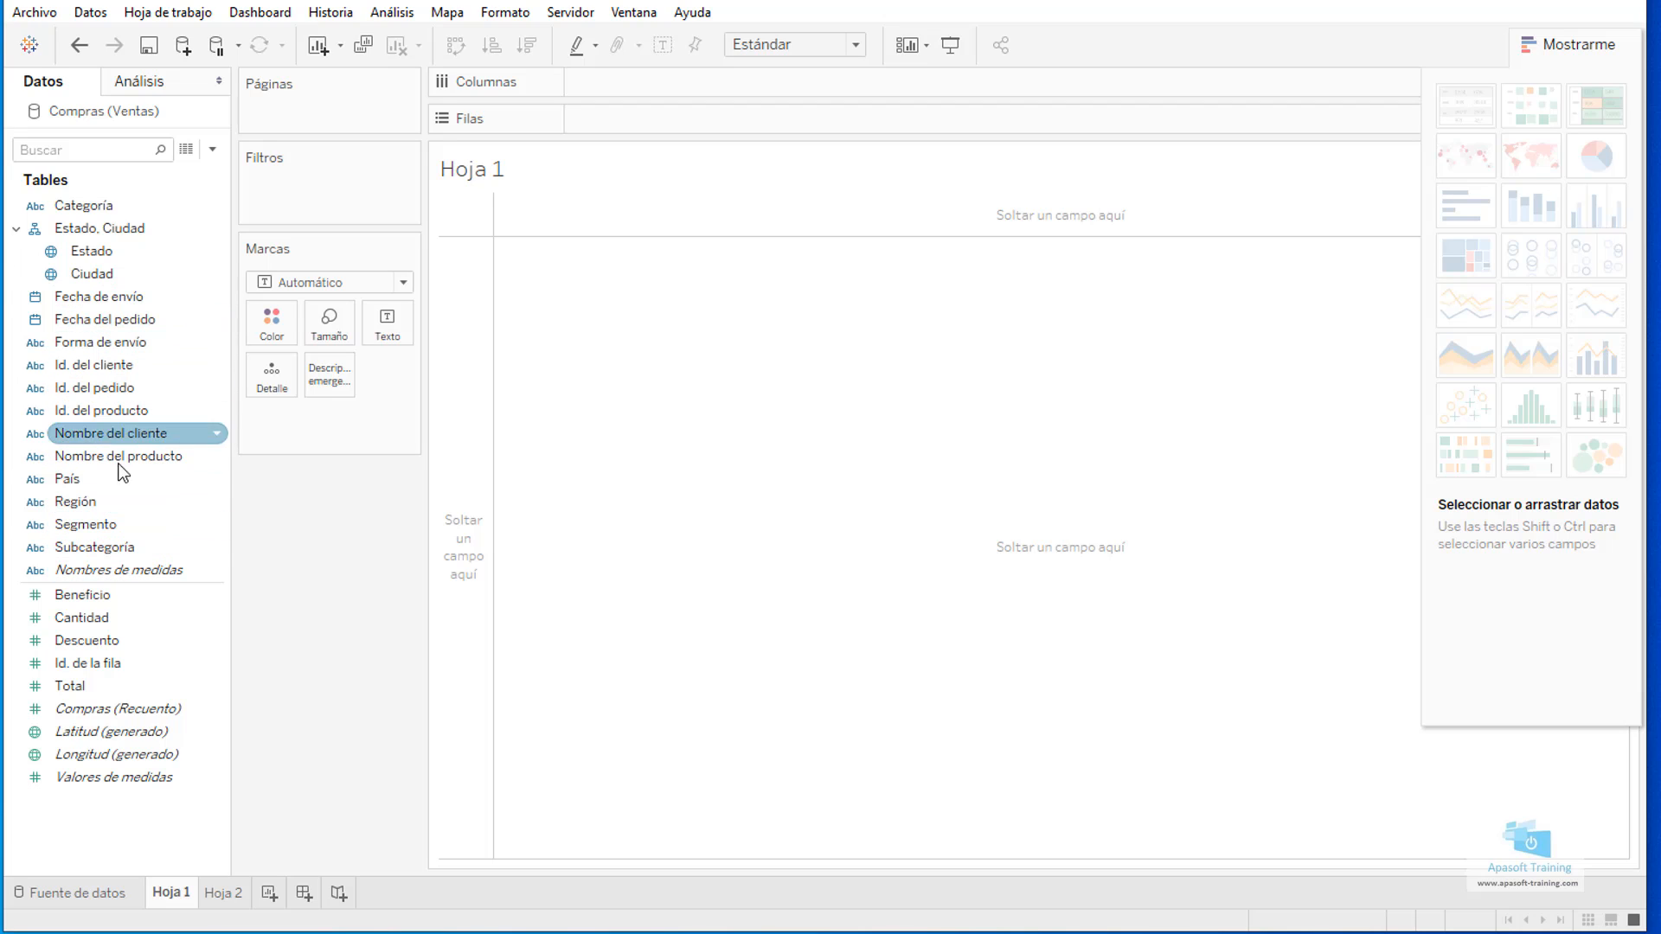
pyautogui.click(215, 546)
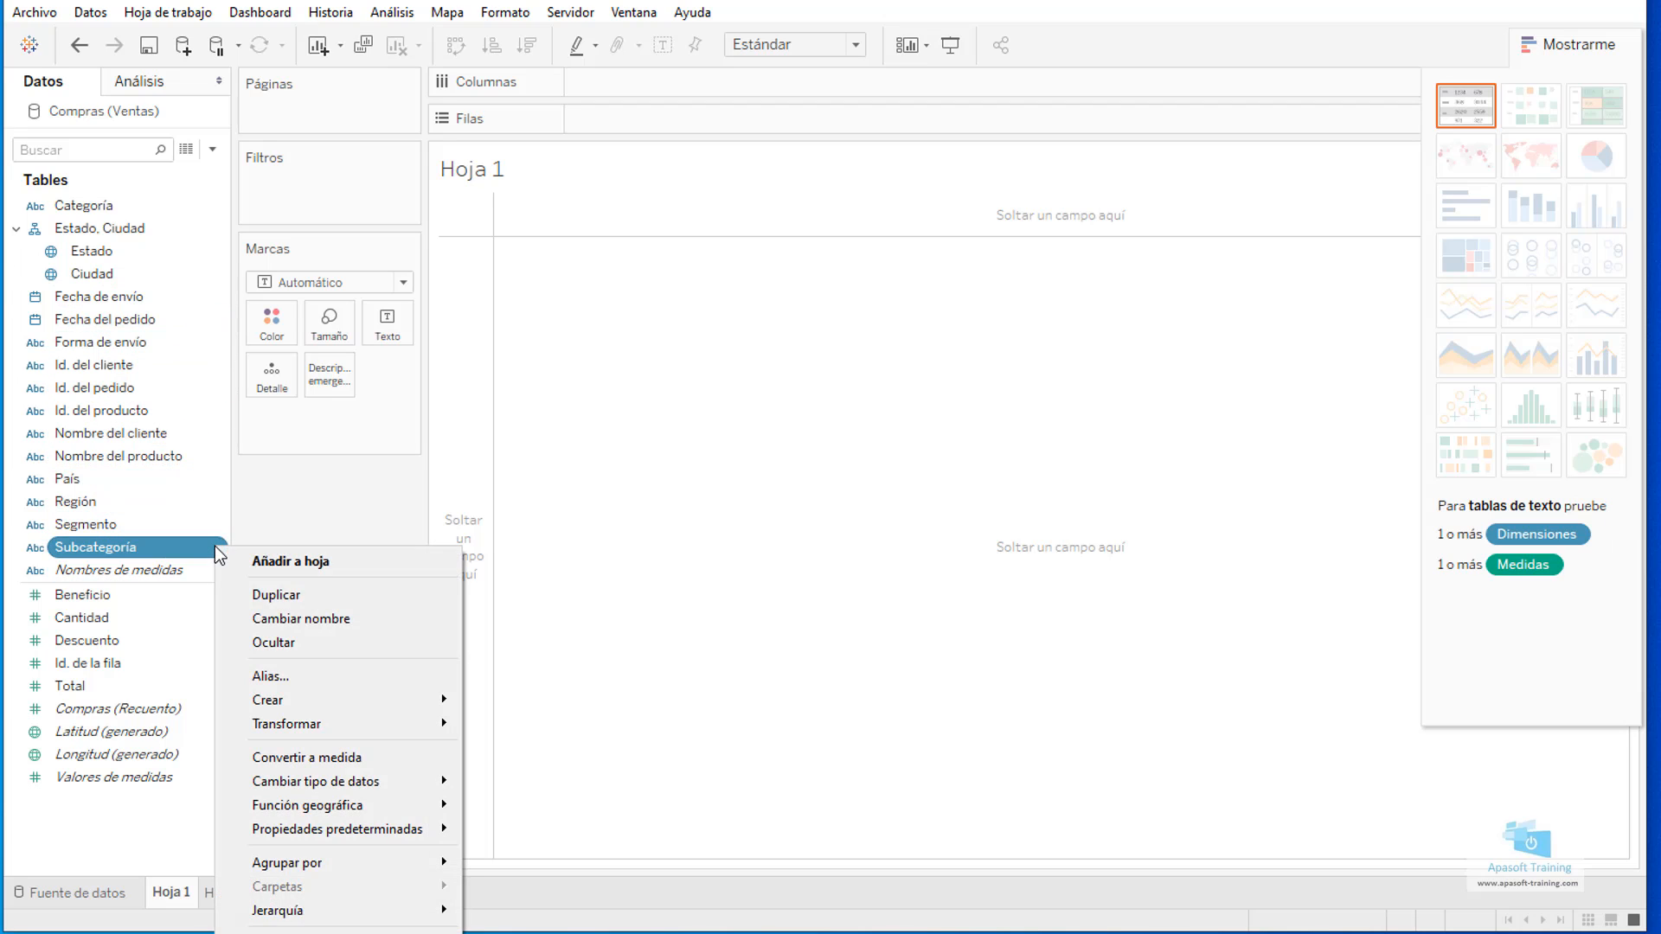
pyautogui.moveTo(293, 698)
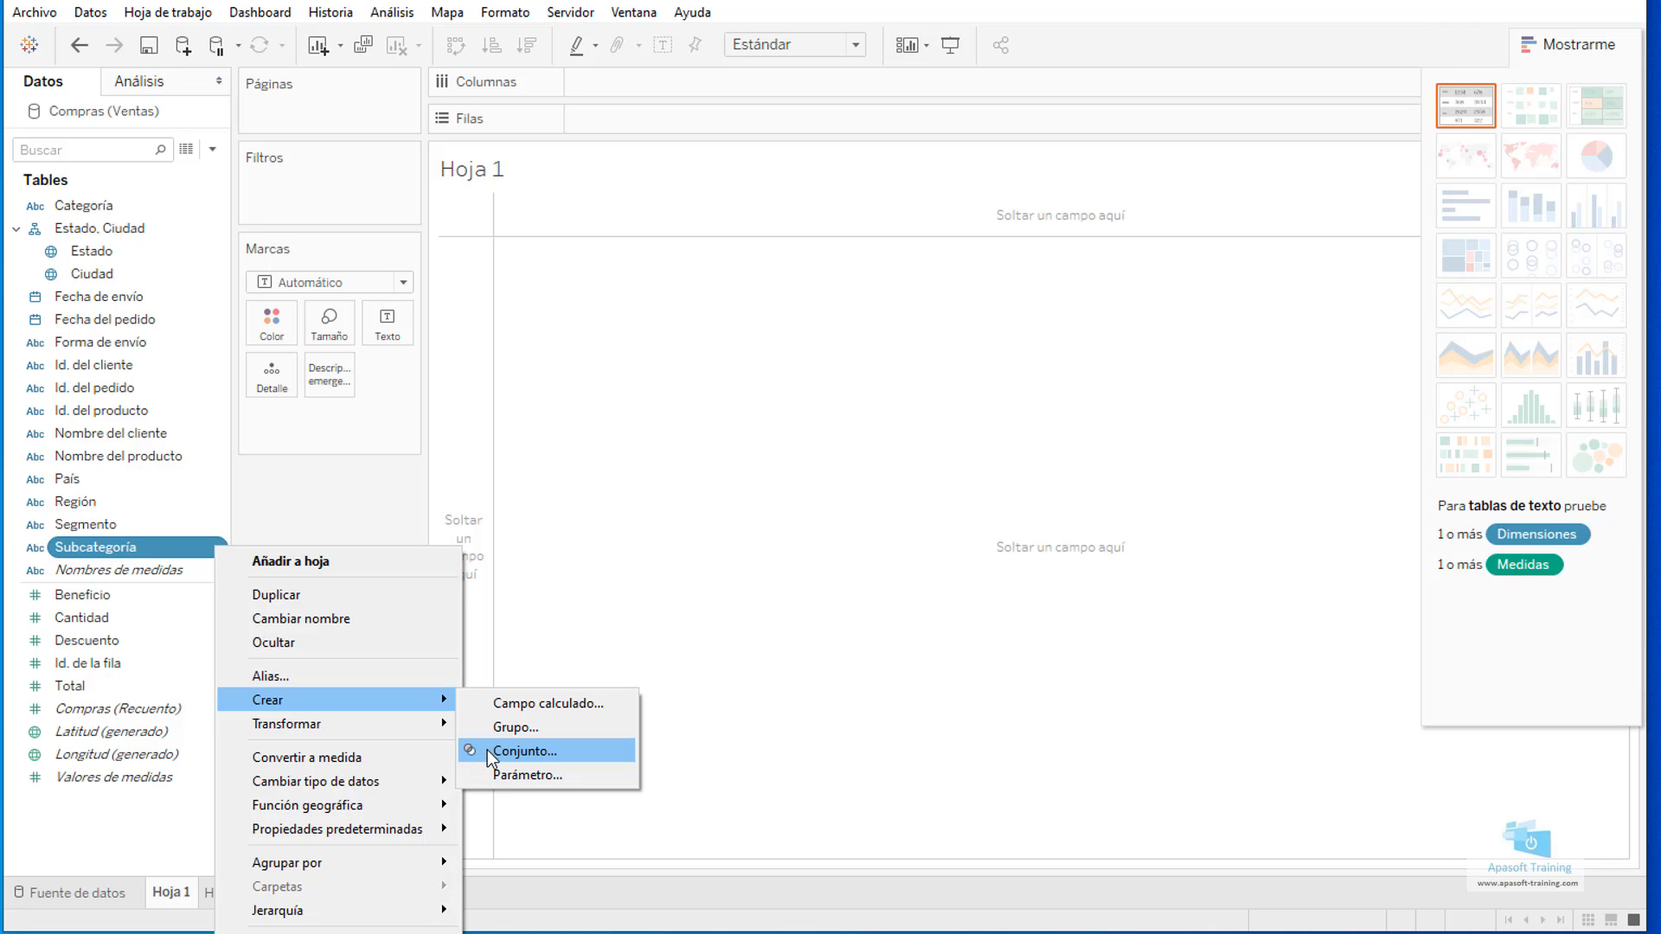
pyautogui.click(547, 751)
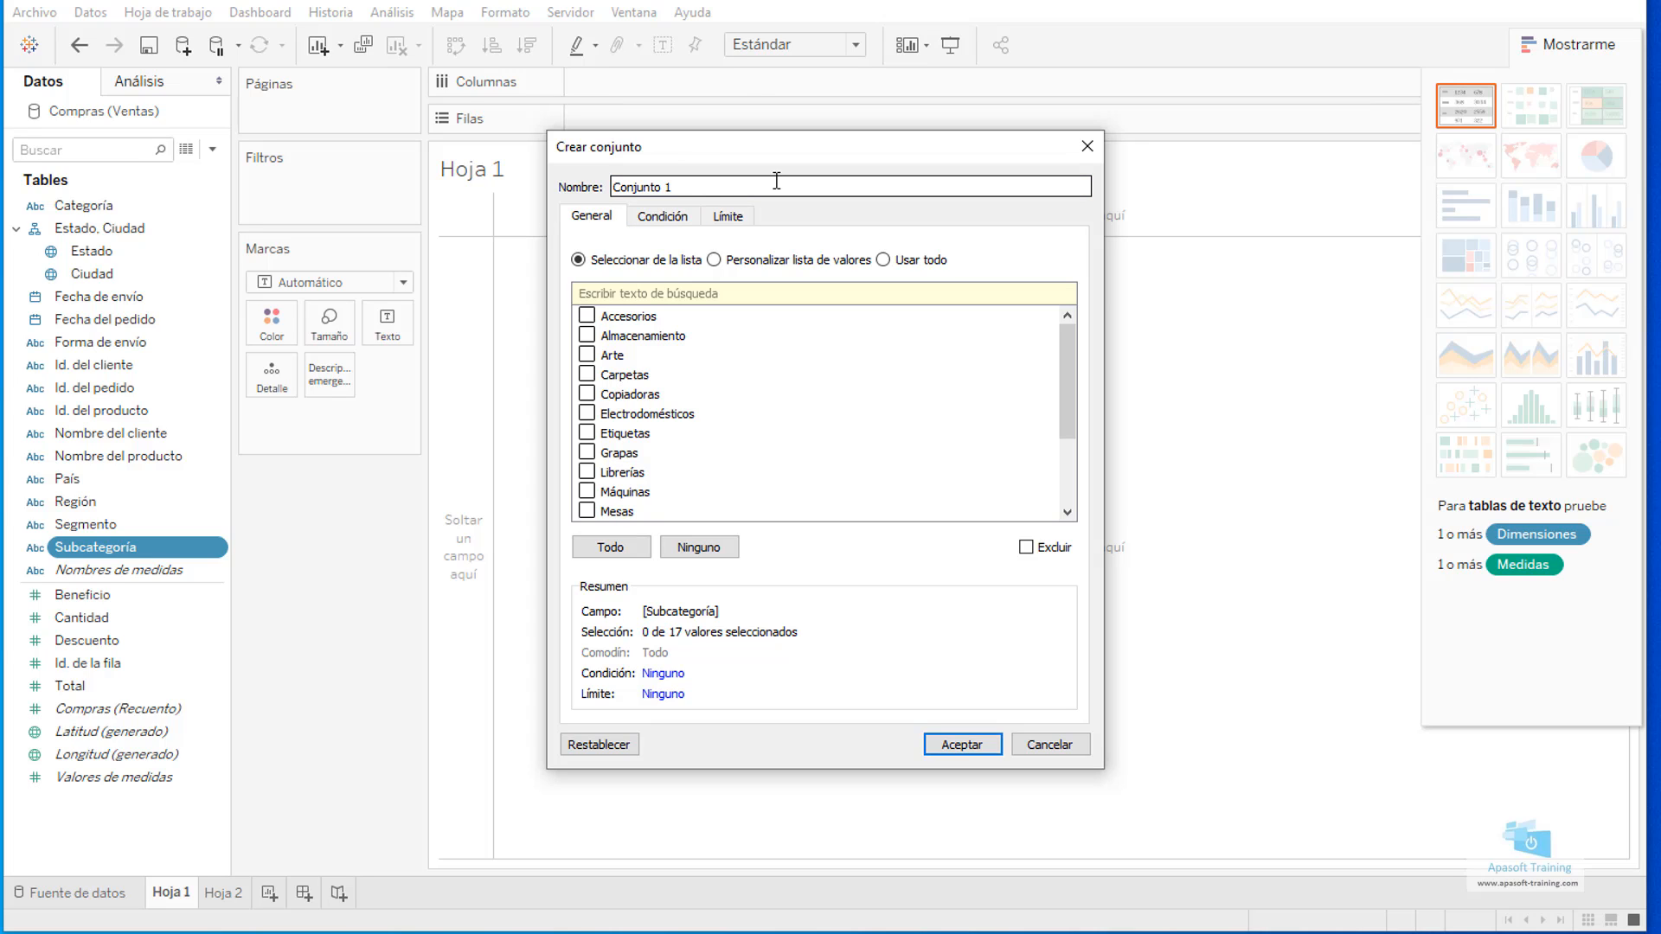
pyautogui.press('BackSpace')
pyautogui.press('BackSpace')
pyautogui.press('BackSpace')
pyautogui.press('BackSpace')
pyautogui.press('BackSpace')
pyautogui.press('BackSpace')
pyautogui.press('BackSpace')
pyautogui.press('BackSpace')
pyautogui.press('BackSpace')
pyautogui.press('BackSpace')
pyautogui.write('Cat')
pyautogui.write('s')
pyautogui.press('BackSpace')
pyautogui.write('egorias Baratas')
# Include Accesorios, Carpetas, Etiquetas and Grapas as members of the set.
pyautogui.click(587, 316)
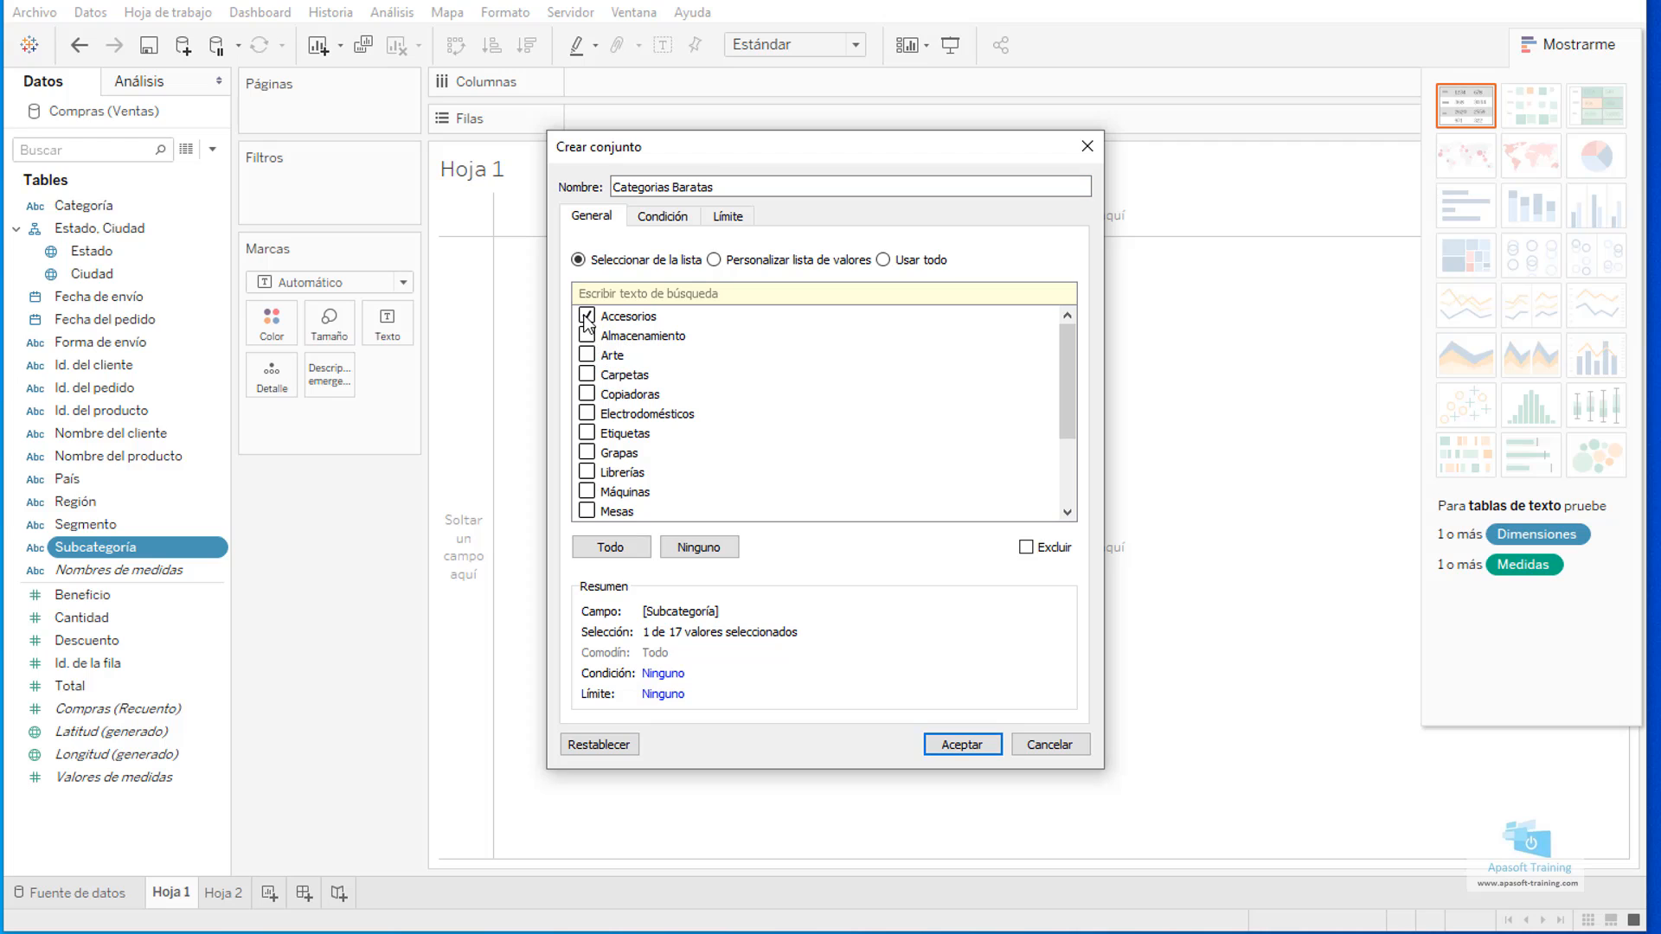
pyautogui.click(587, 374)
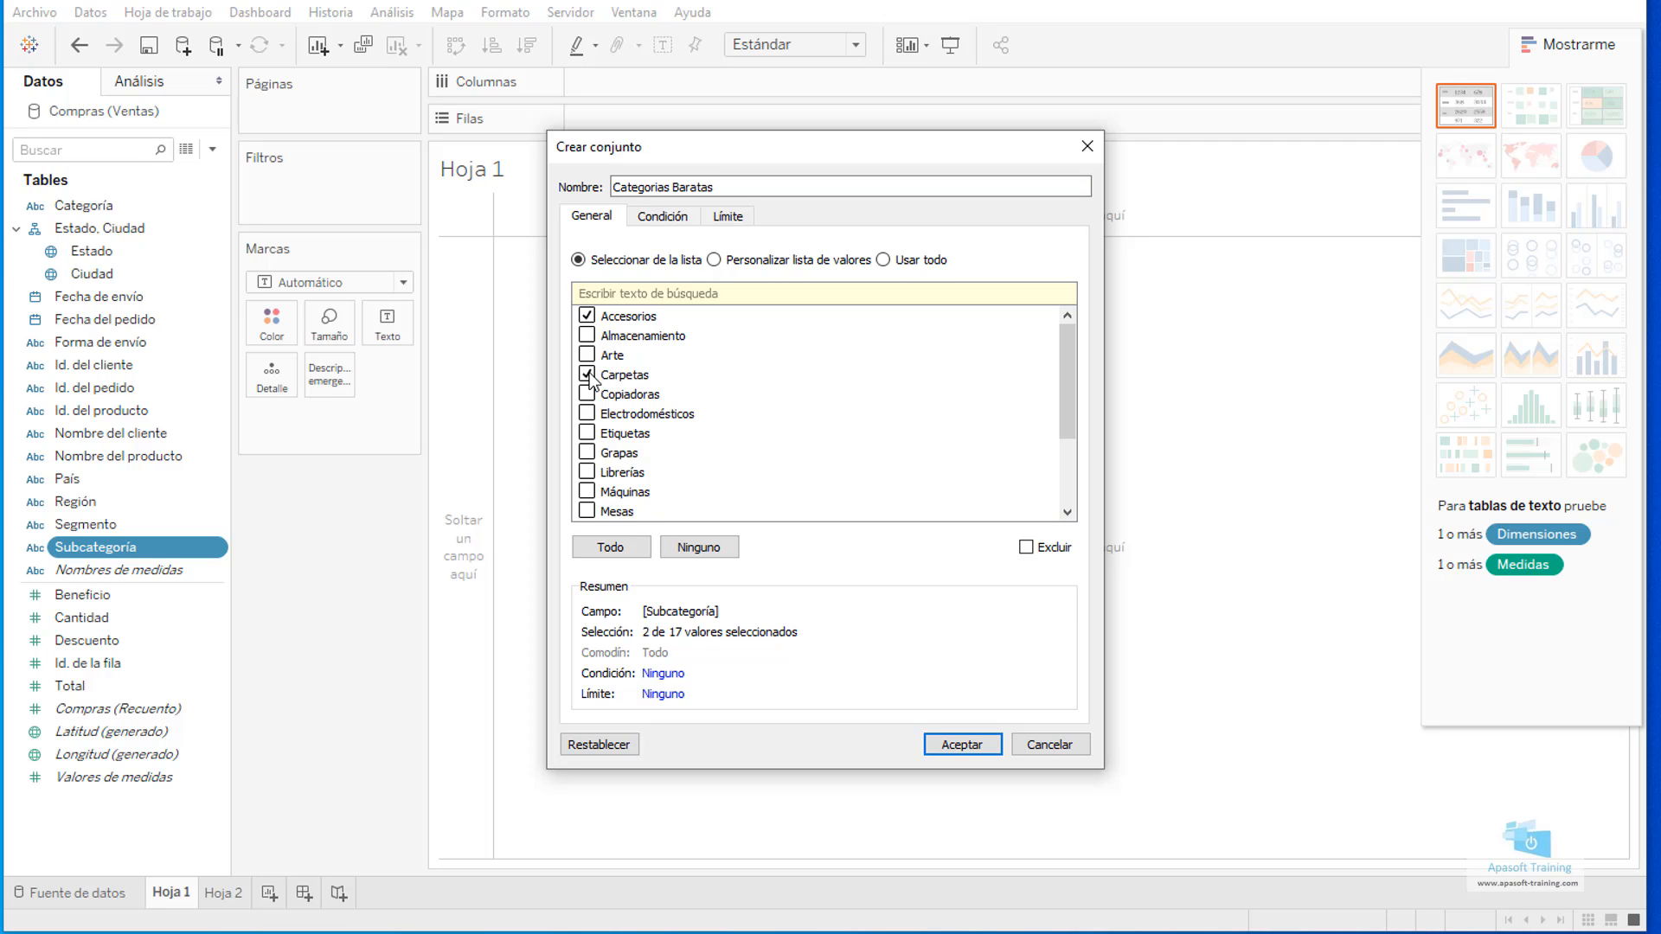
pyautogui.click(587, 452)
pyautogui.click(587, 432)
# Try the by-field options for the set's condition and its limit, returning both to Ninguno.
pyautogui.click(668, 218)
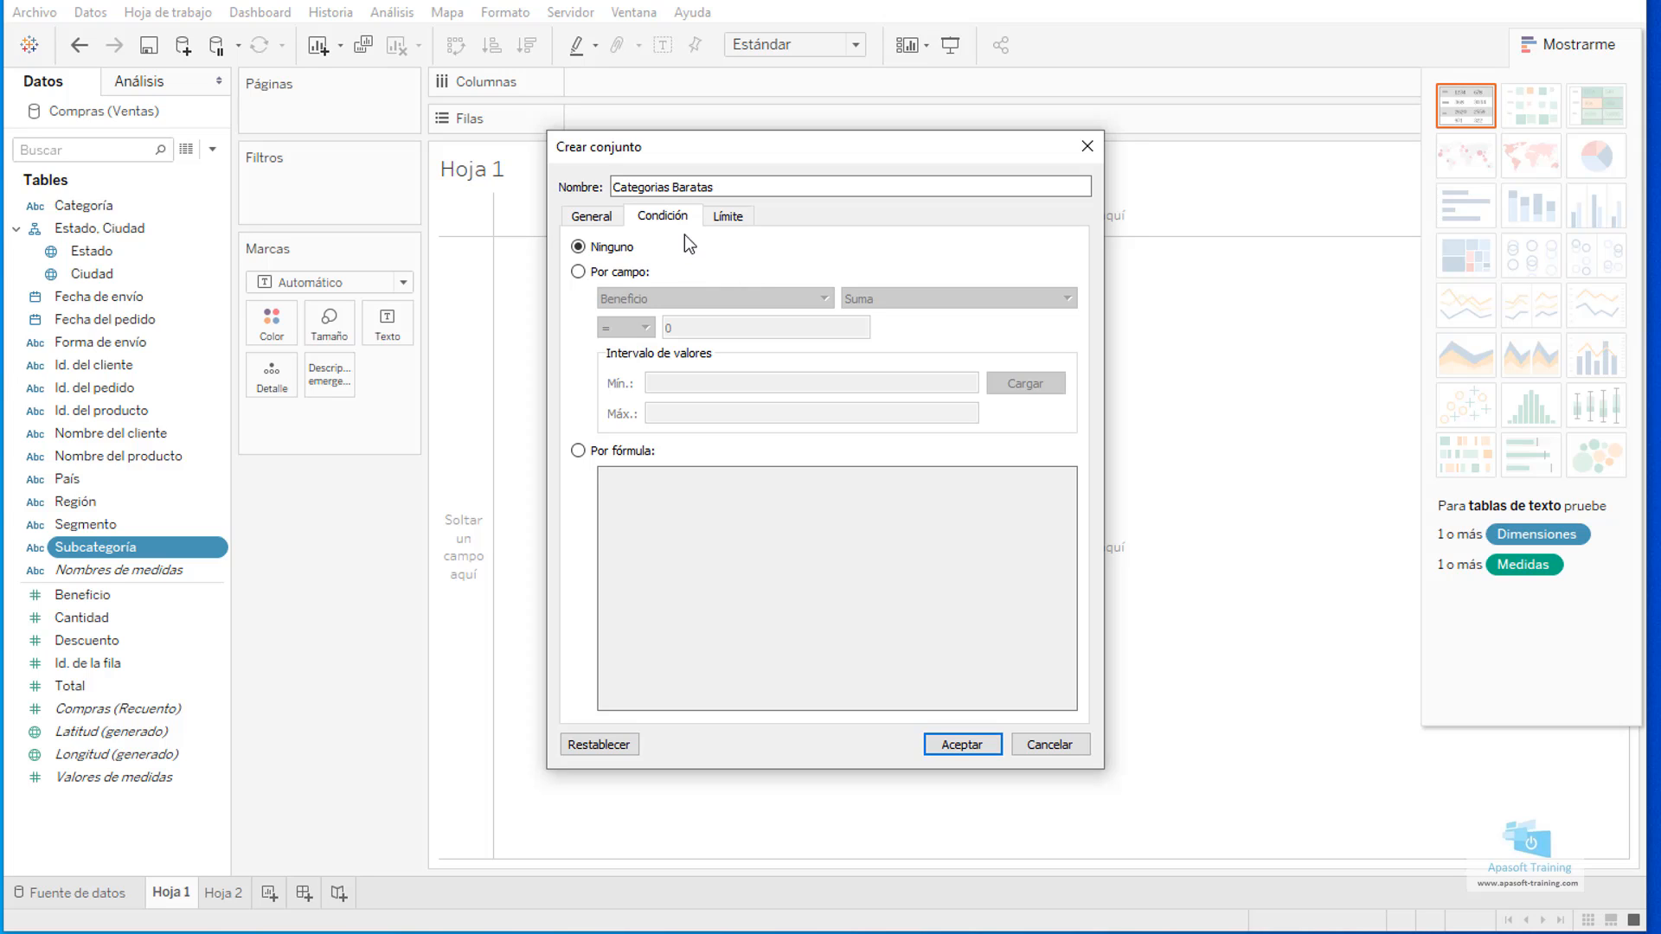
pyautogui.click(579, 273)
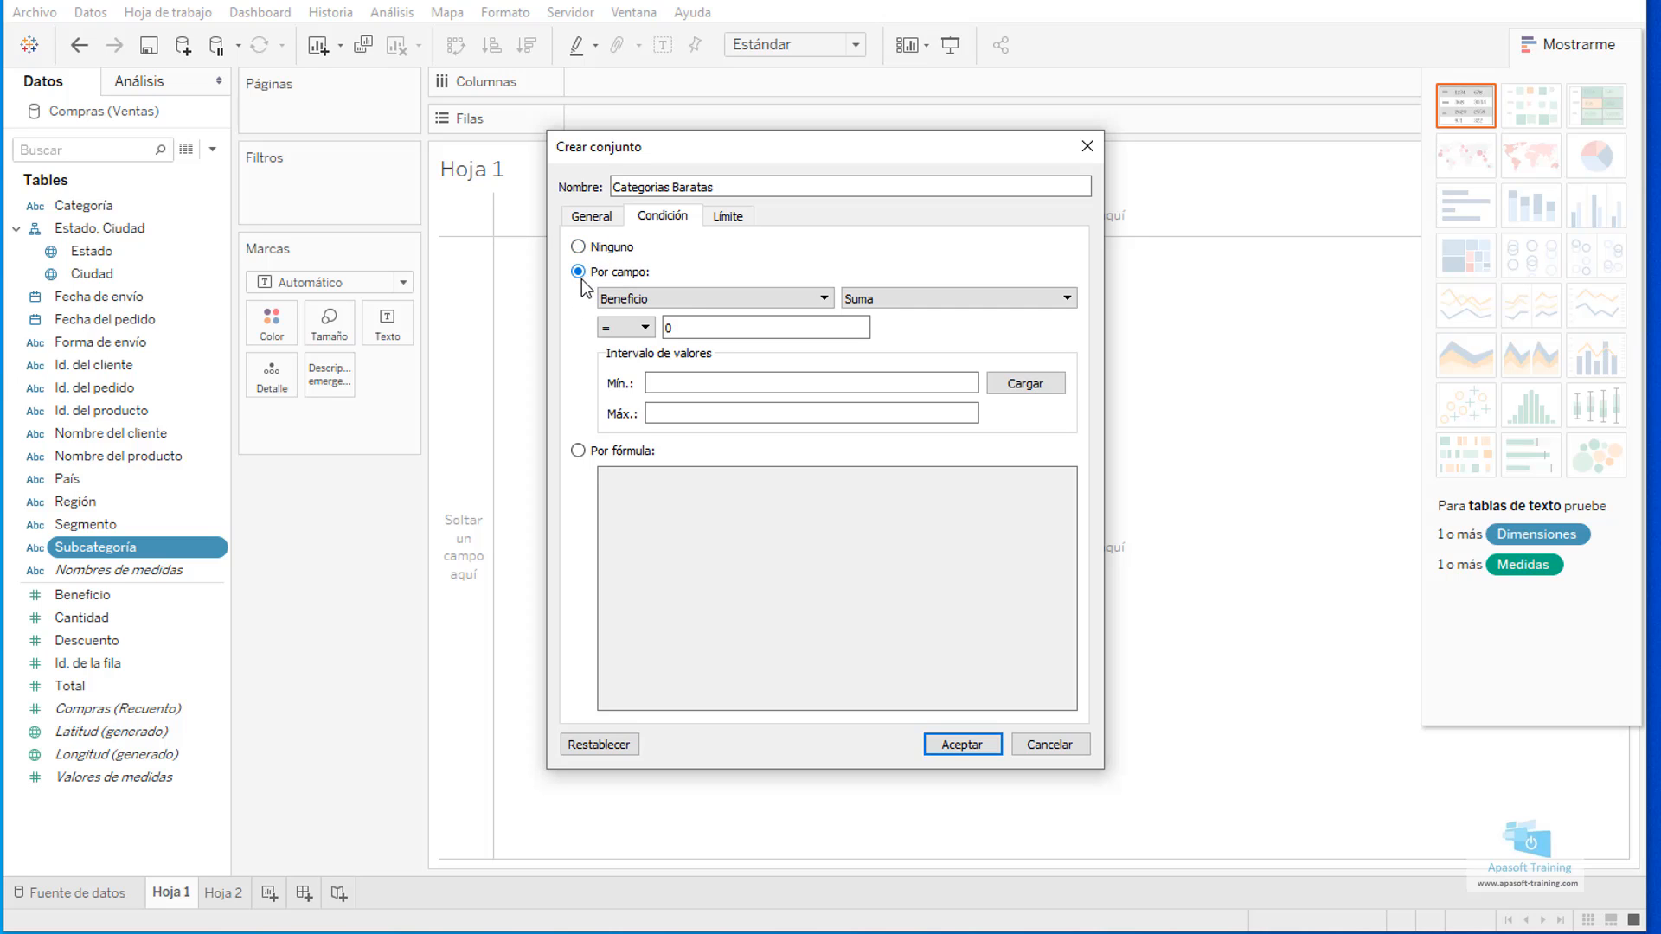
pyautogui.click(809, 303)
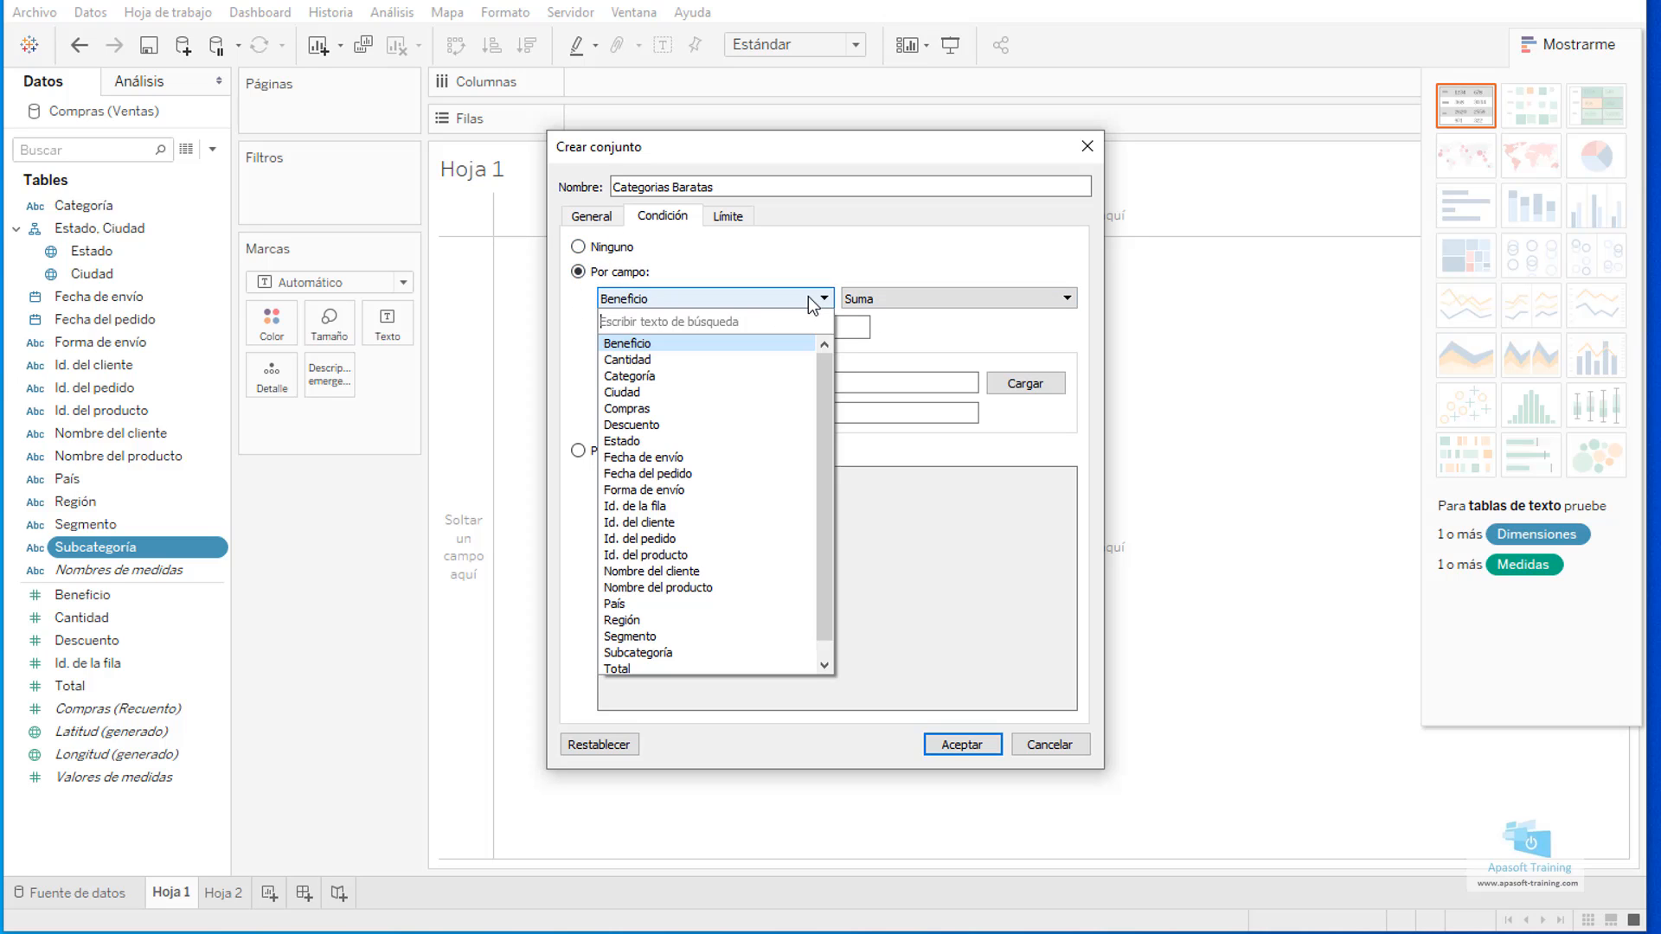
pyautogui.click(813, 303)
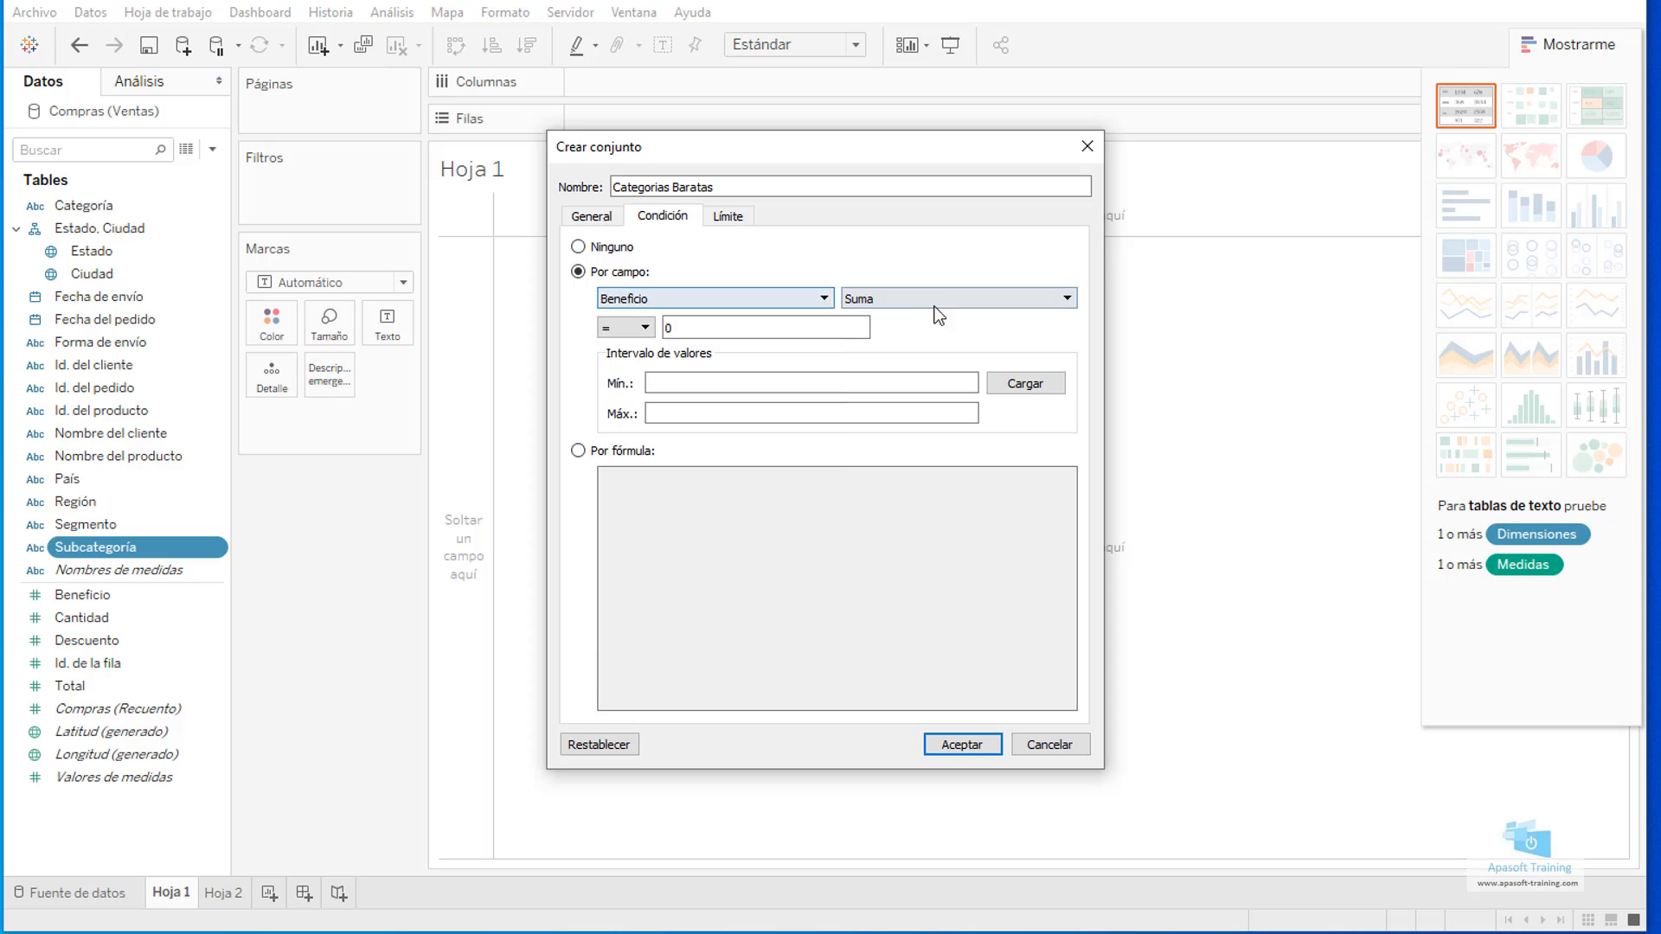
pyautogui.click(737, 301)
pyautogui.click(744, 296)
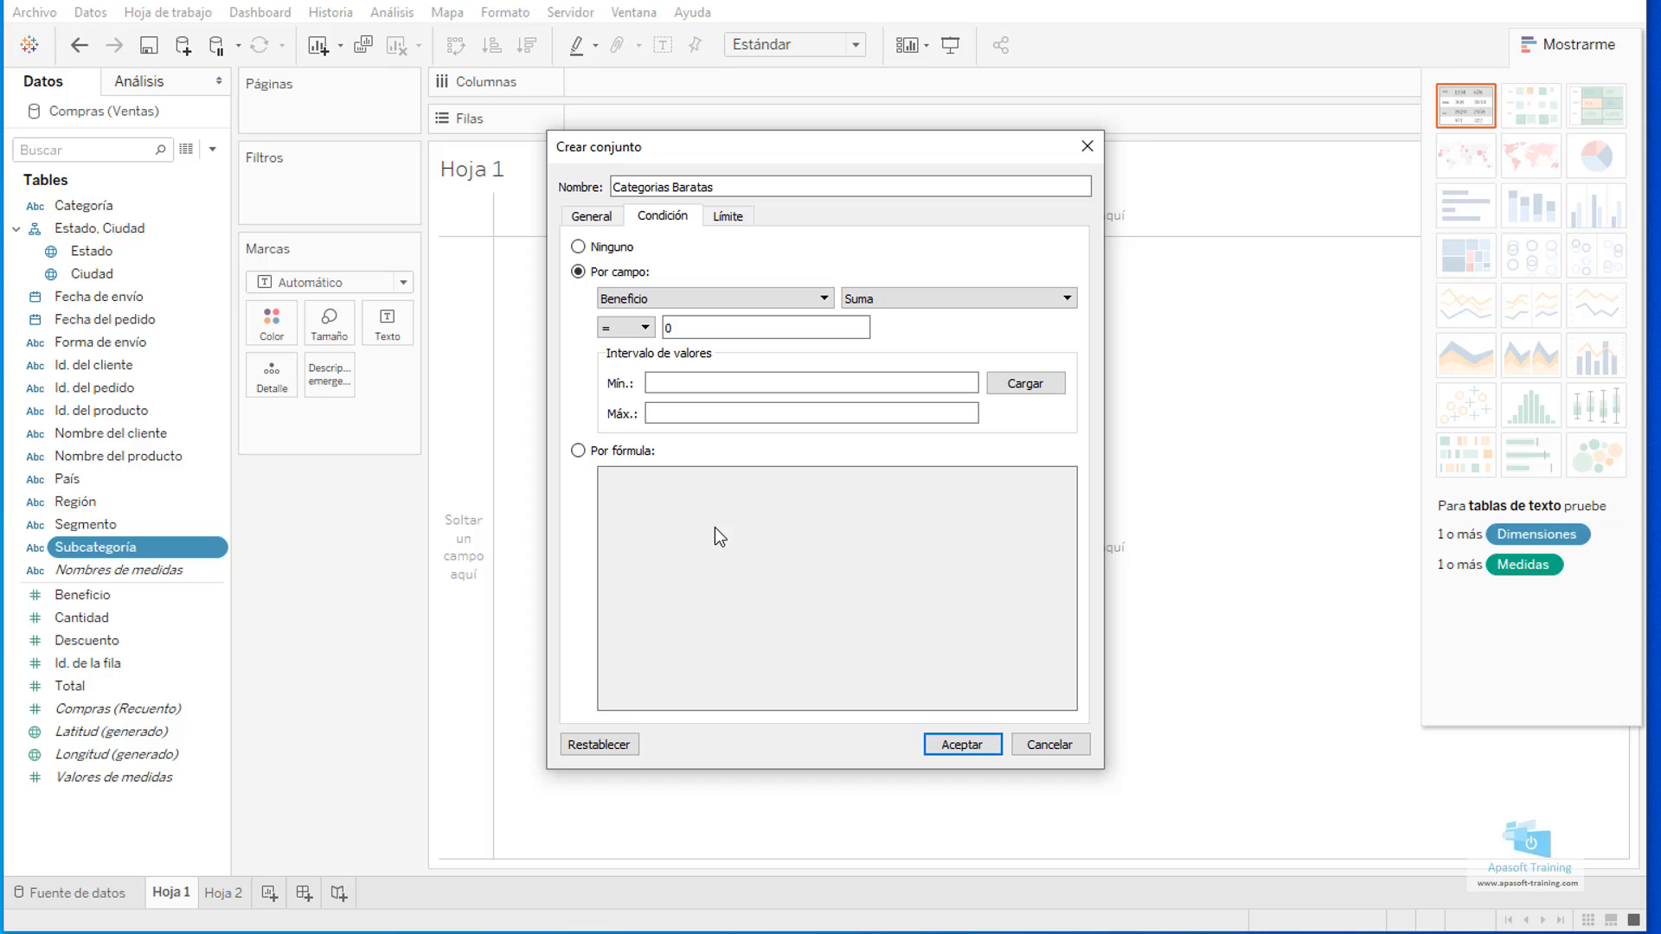
pyautogui.click(577, 248)
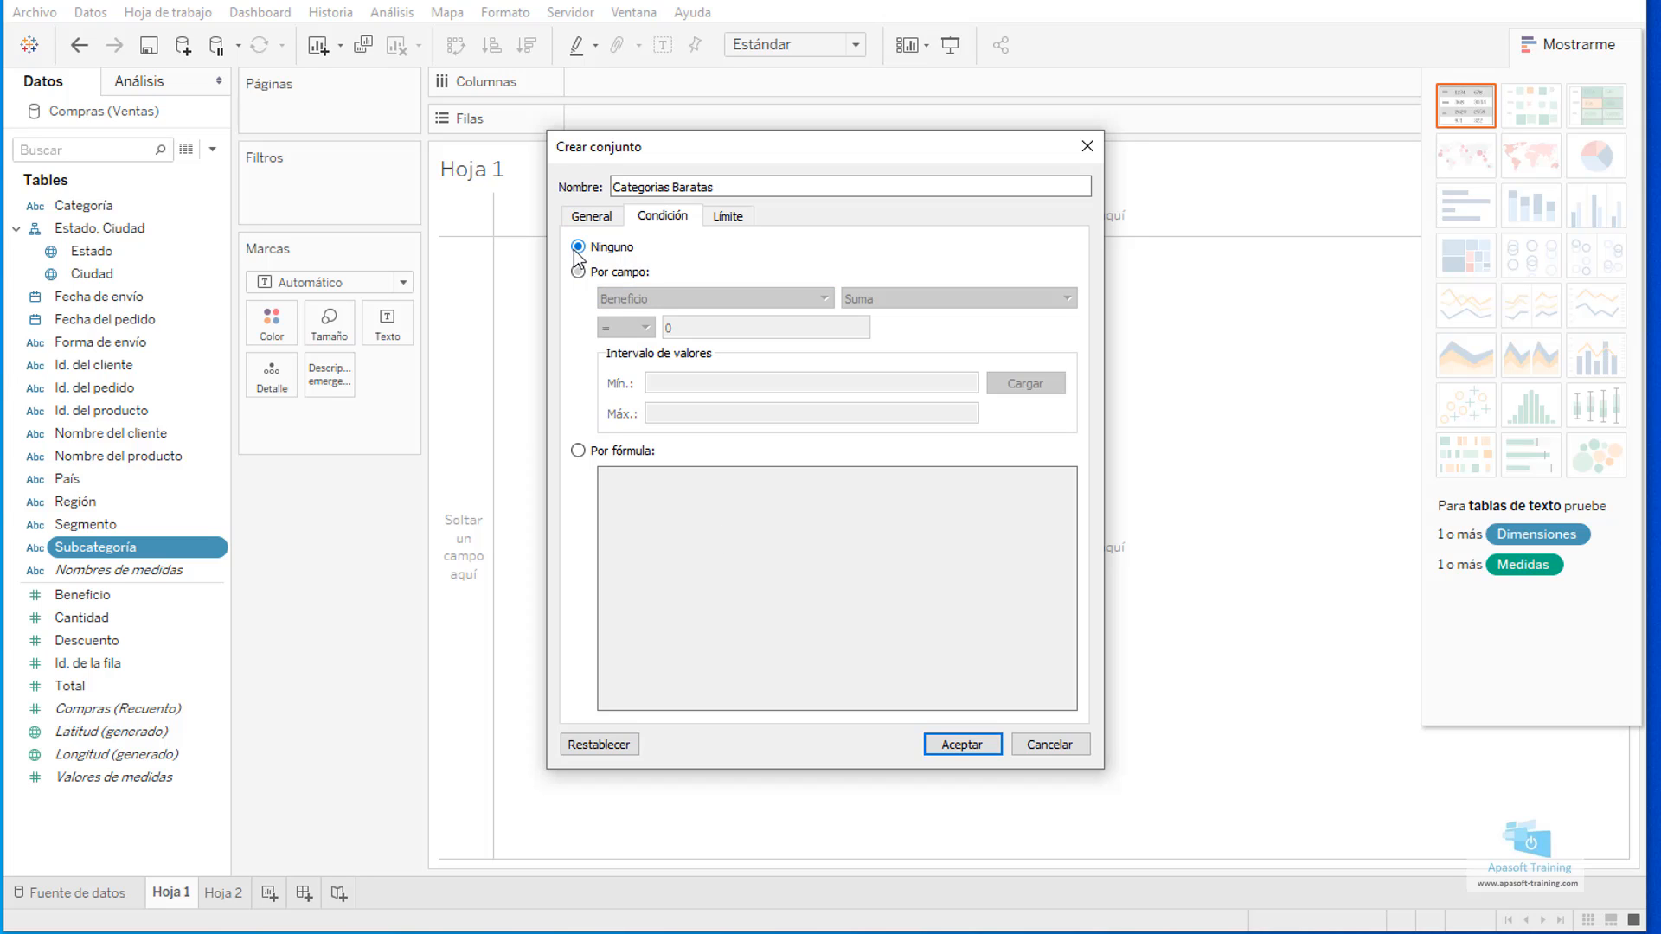
pyautogui.click(725, 216)
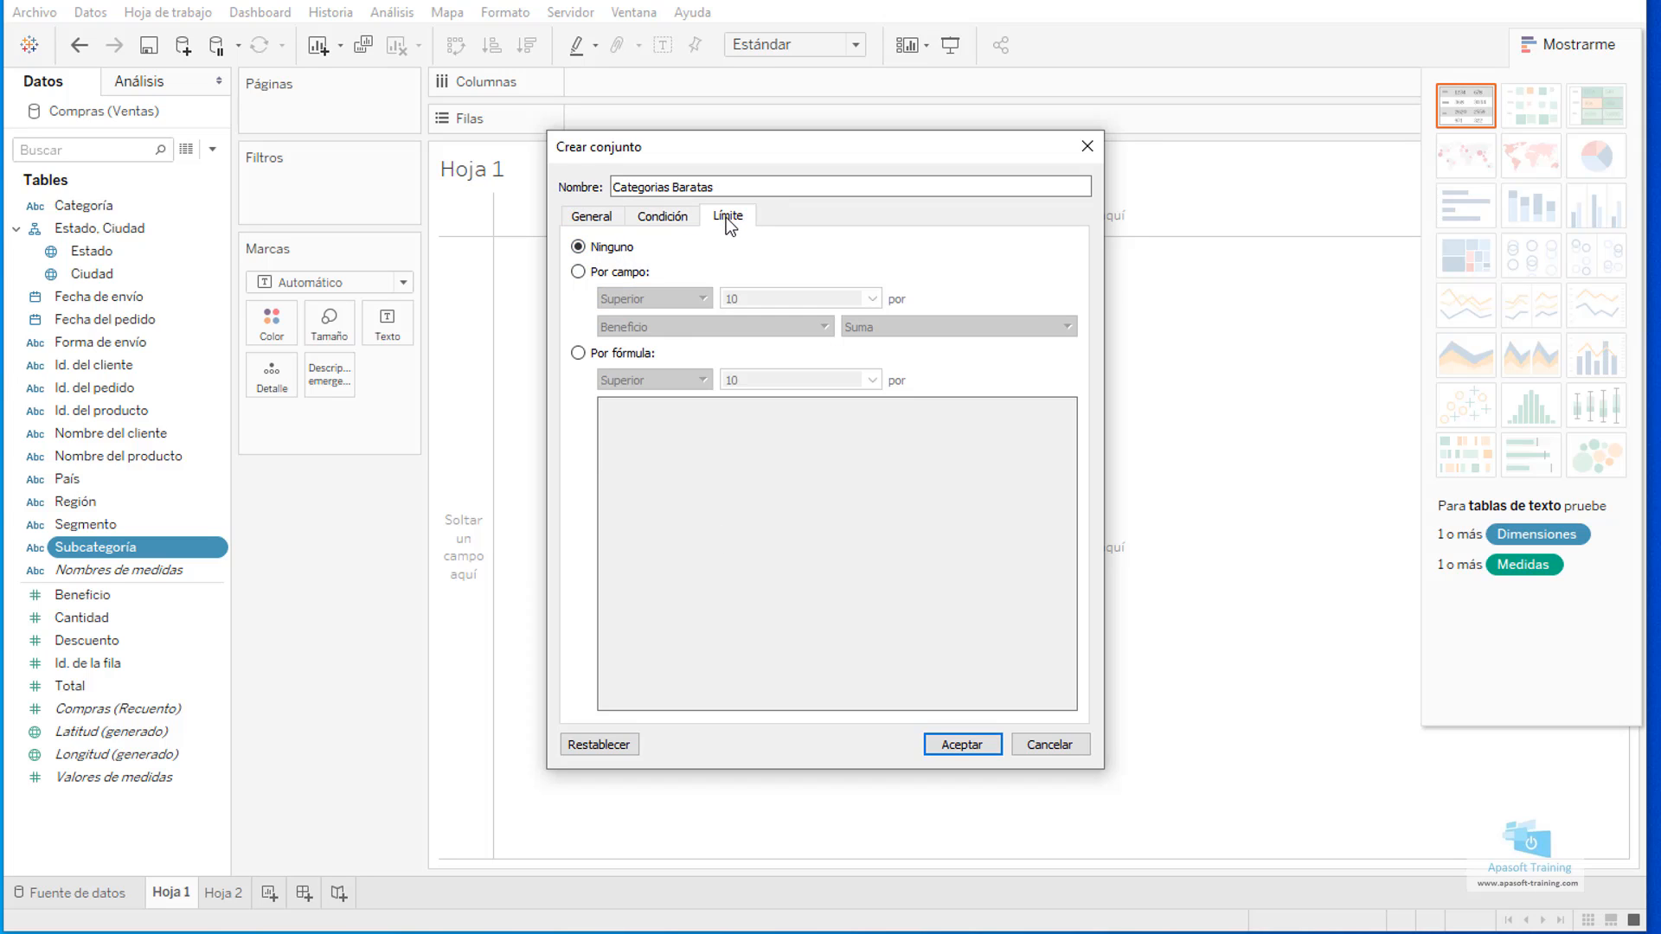
pyautogui.click(578, 272)
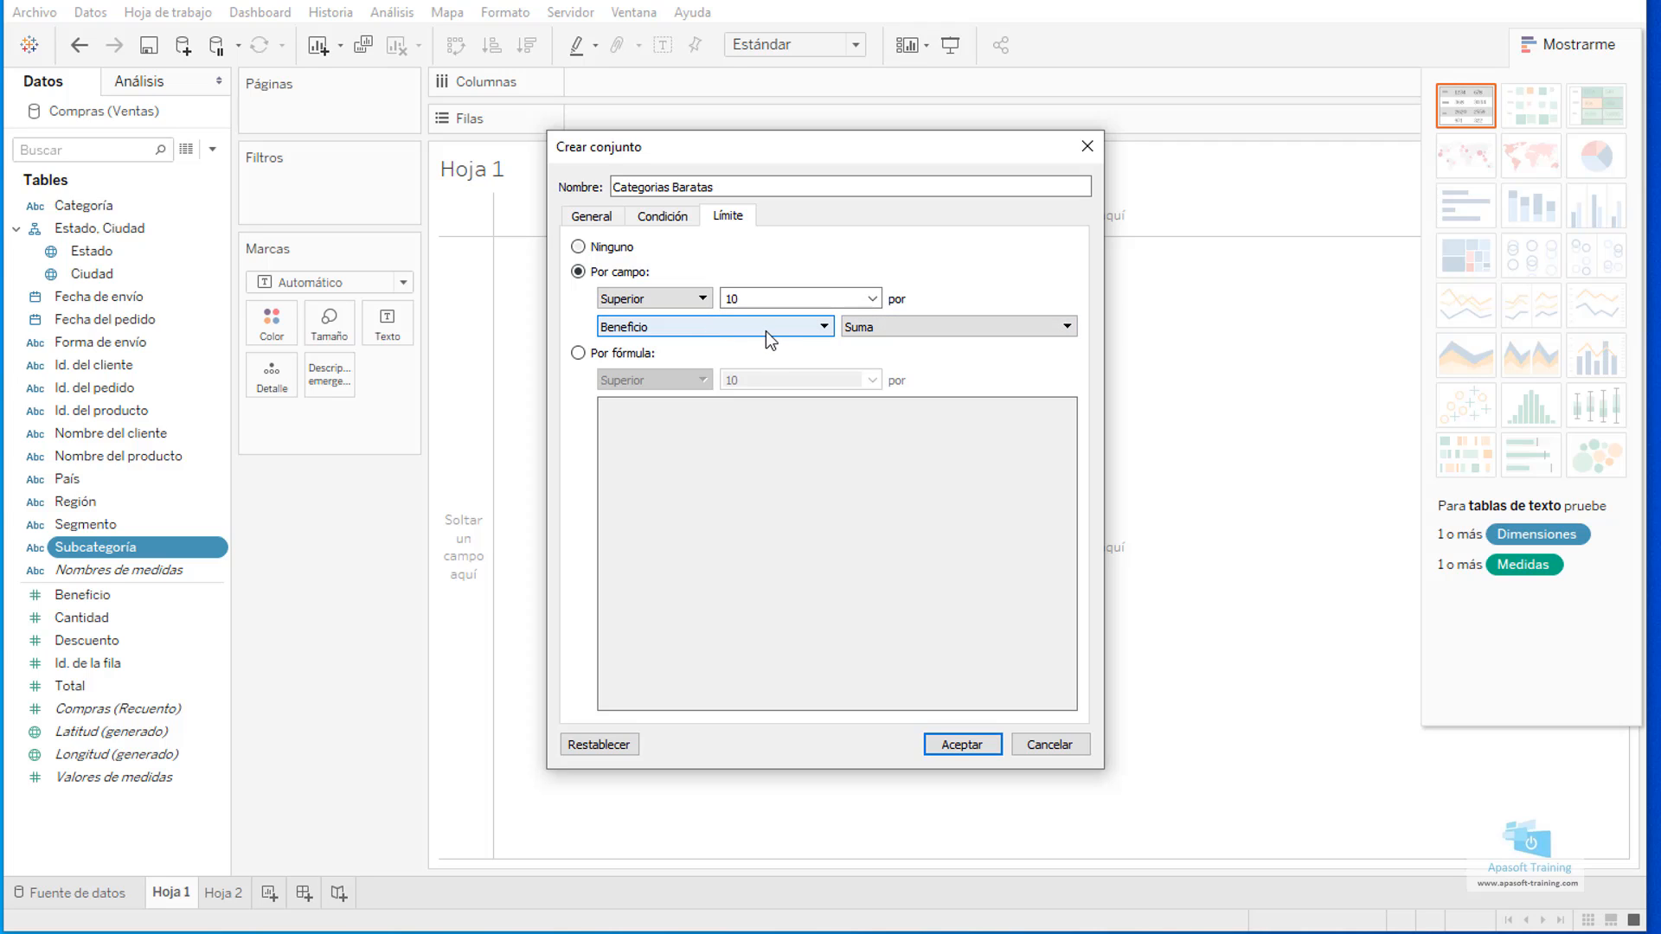
pyautogui.click(578, 250)
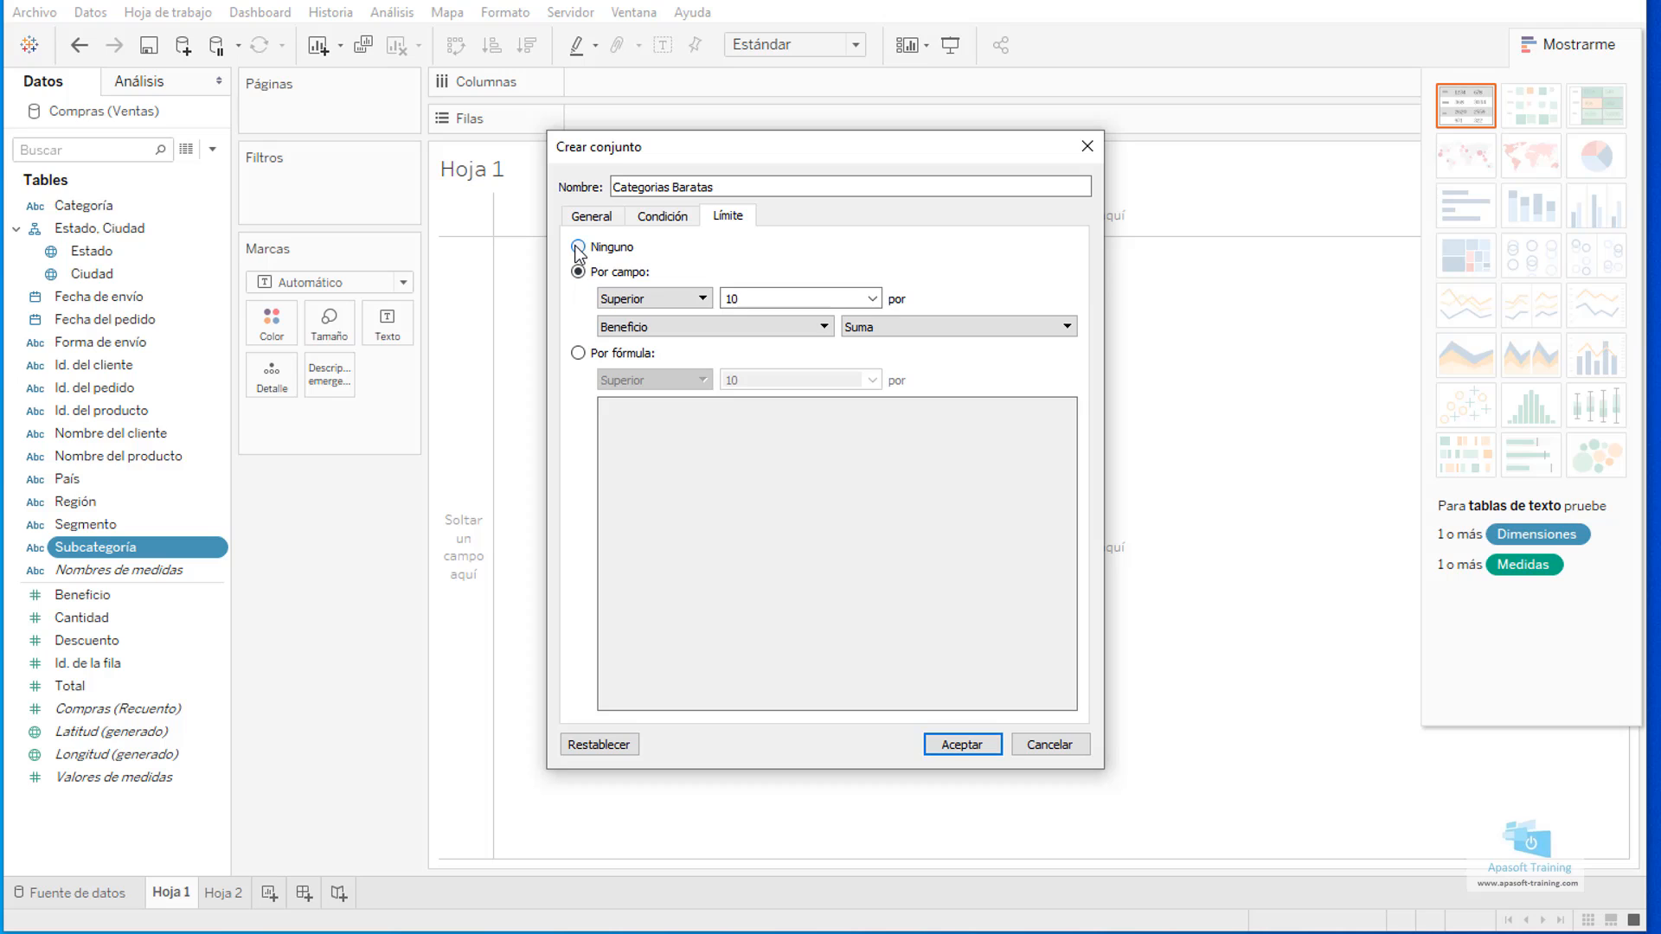
# Review the set's general member list and create the set.
pyautogui.click(592, 216)
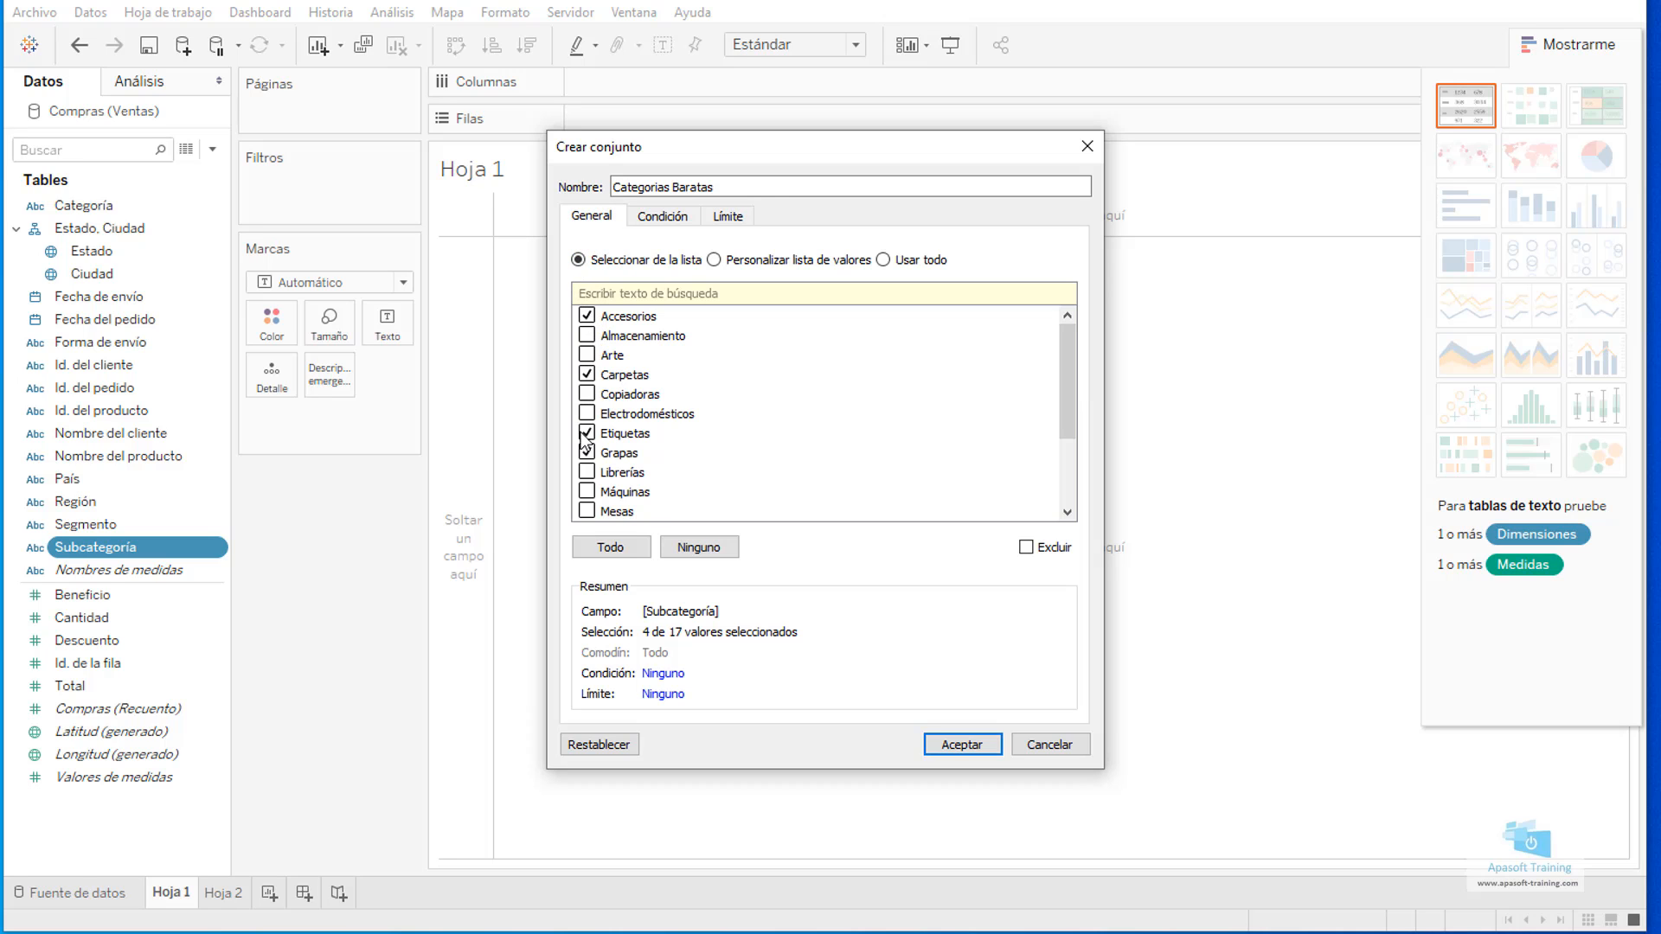
pyautogui.click(979, 746)
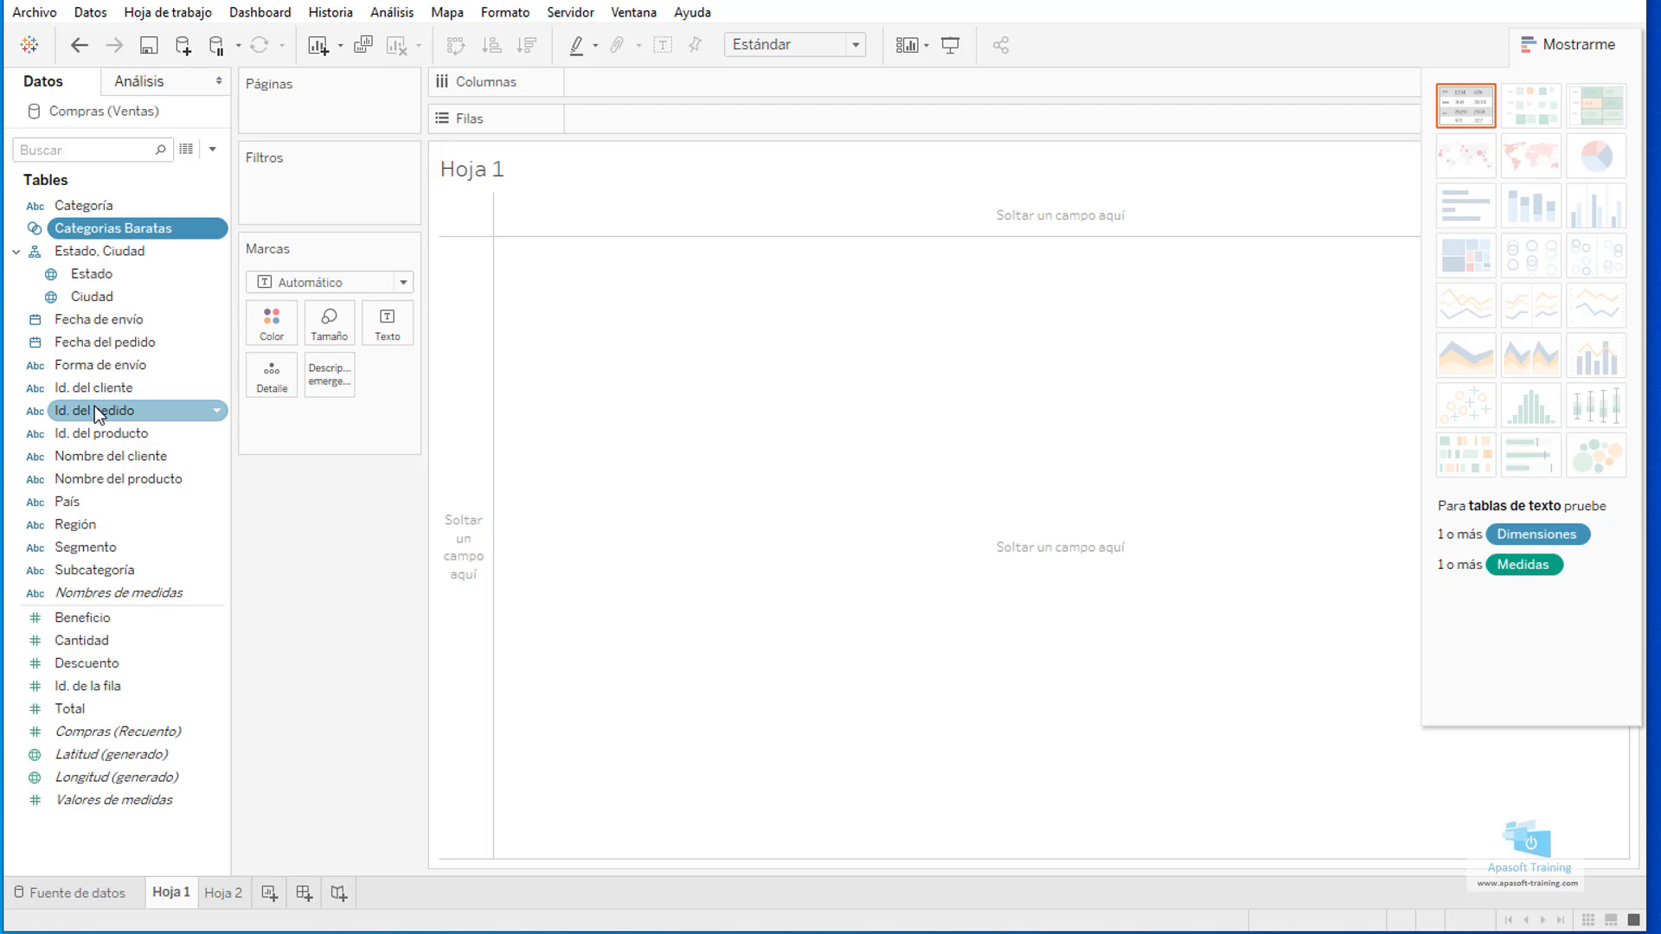
# Build a text table with Subcategoría as rows, Total as the values and the Categorias Baratas set beside each subcategory.
pyautogui.moveTo(113, 567); pyautogui.dragTo(457, 311)
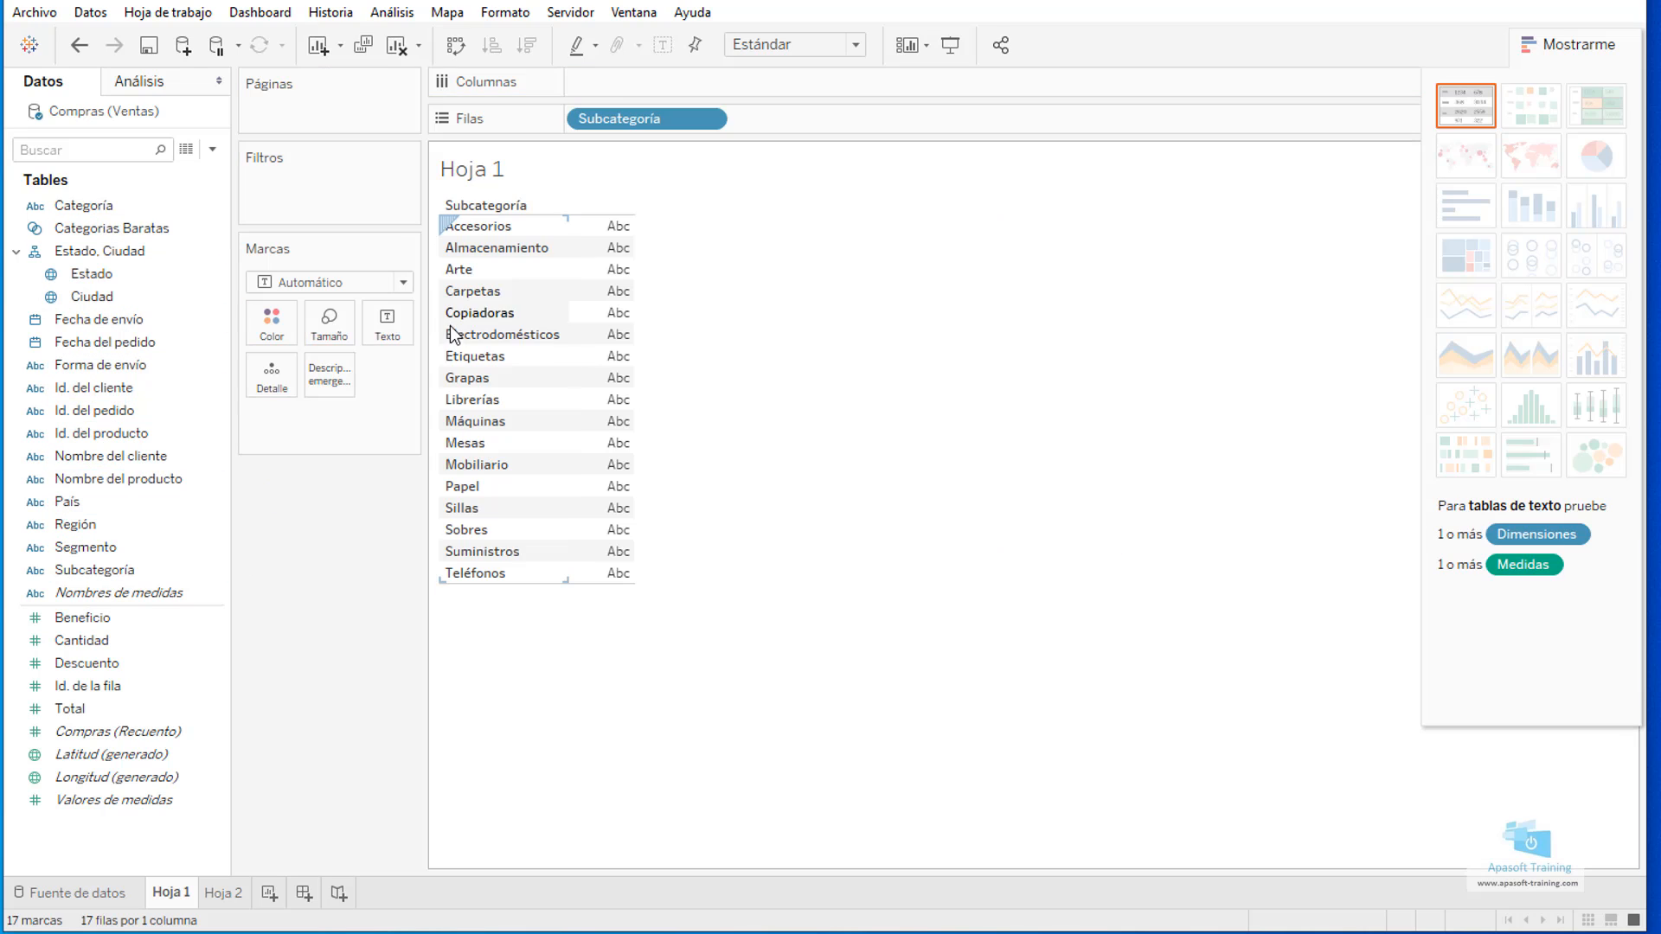
pyautogui.moveTo(86, 707); pyautogui.dragTo(610, 394)
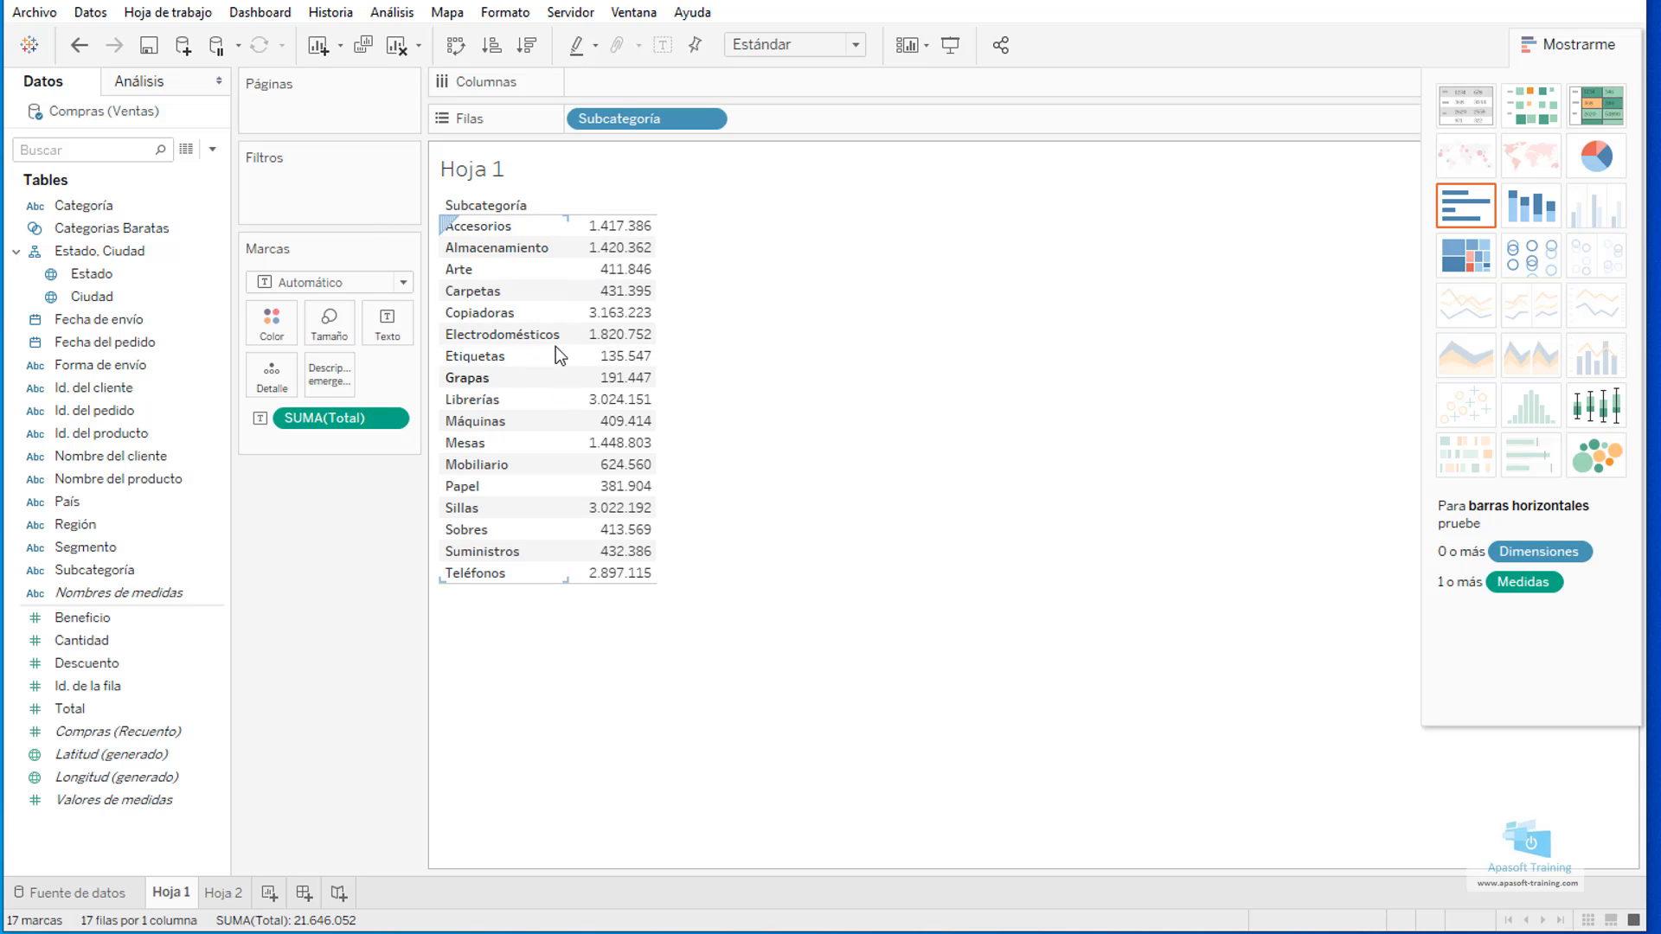
pyautogui.moveTo(102, 230); pyautogui.dragTo(566, 280)
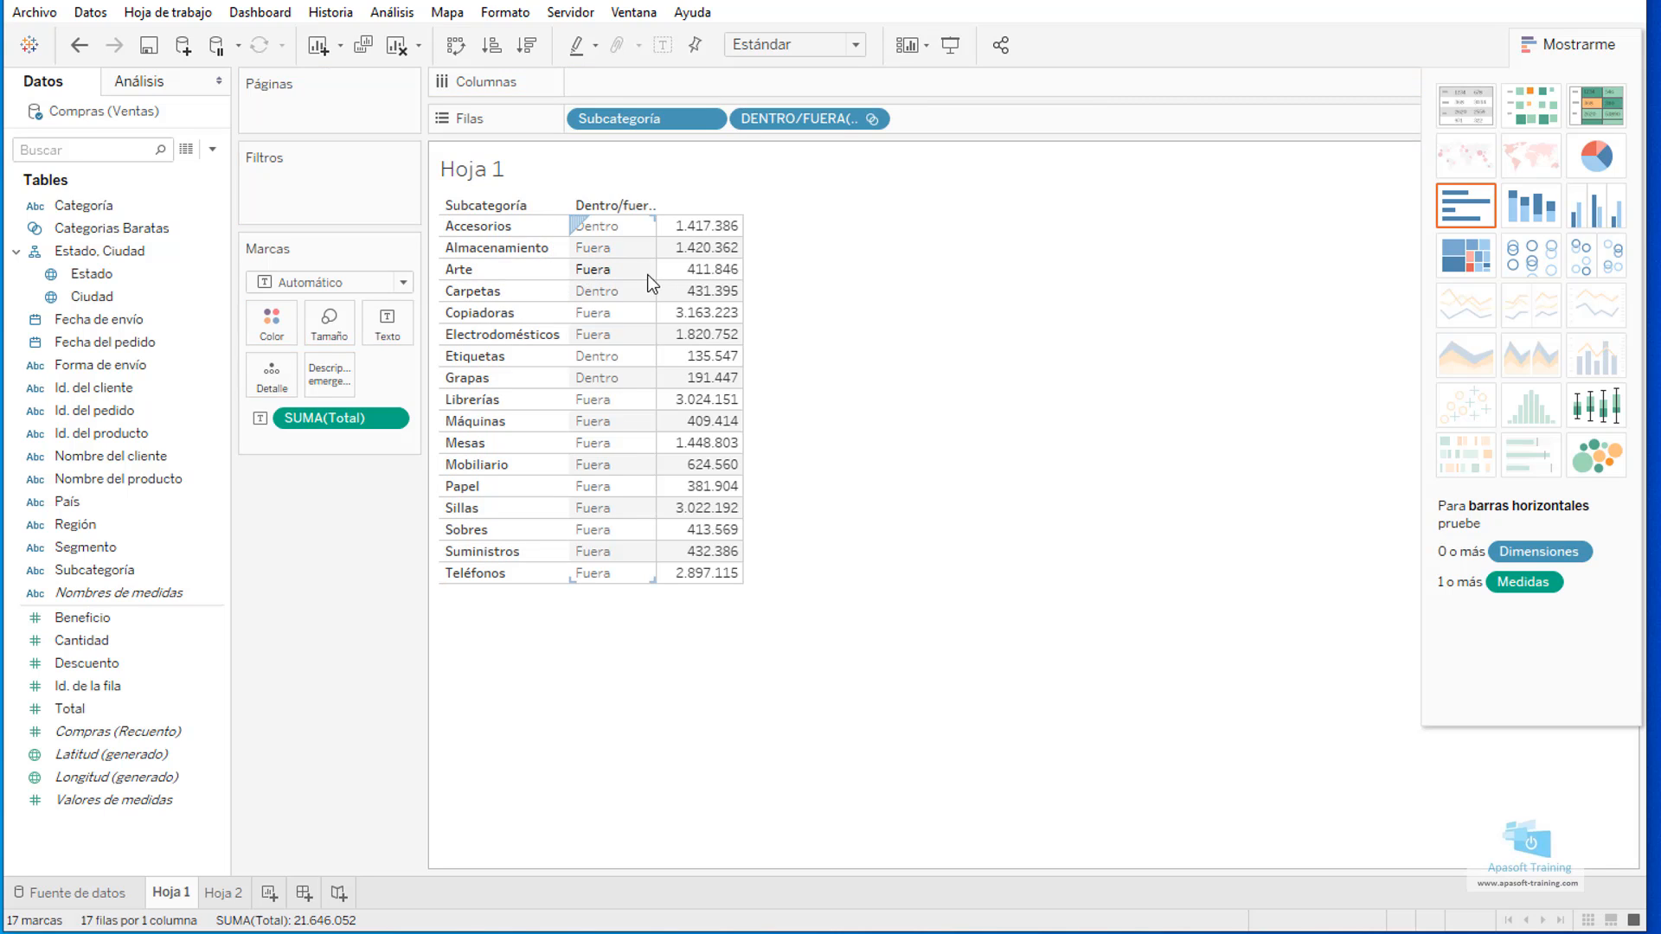
pyautogui.moveTo(706, 317)
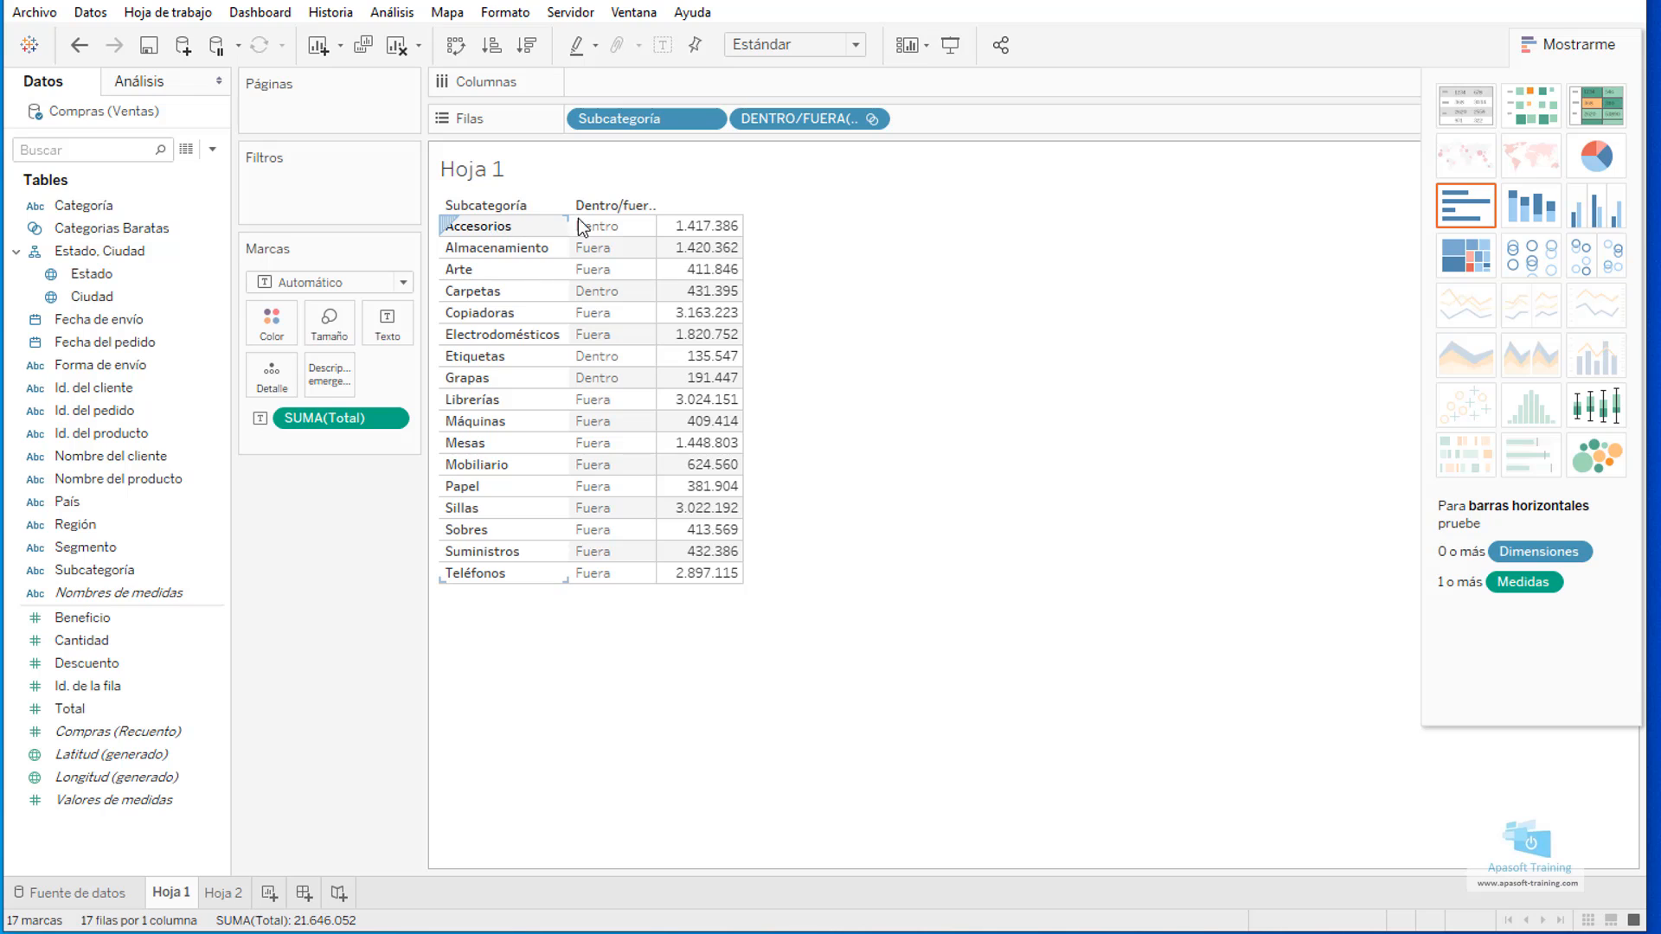
pyautogui.moveTo(696, 260)
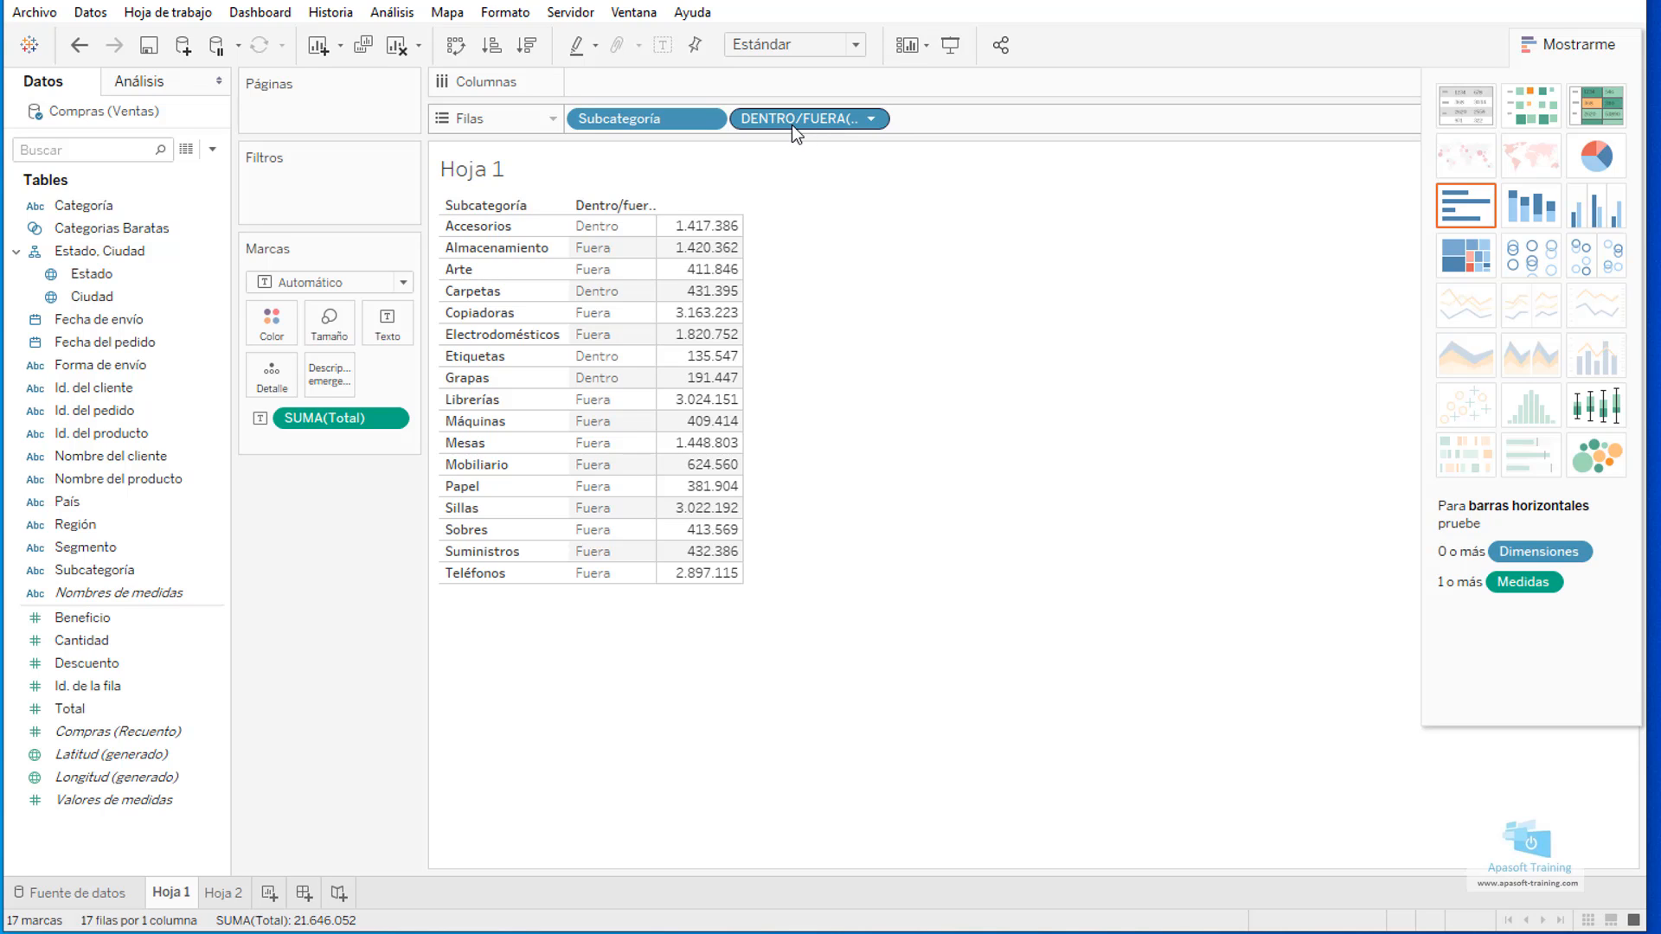
# Move Subcategoría and the Categorias Baratas in/out field to the columns and return them to the rows.
pyautogui.moveTo(692, 114); pyautogui.dragTo(830, 77)
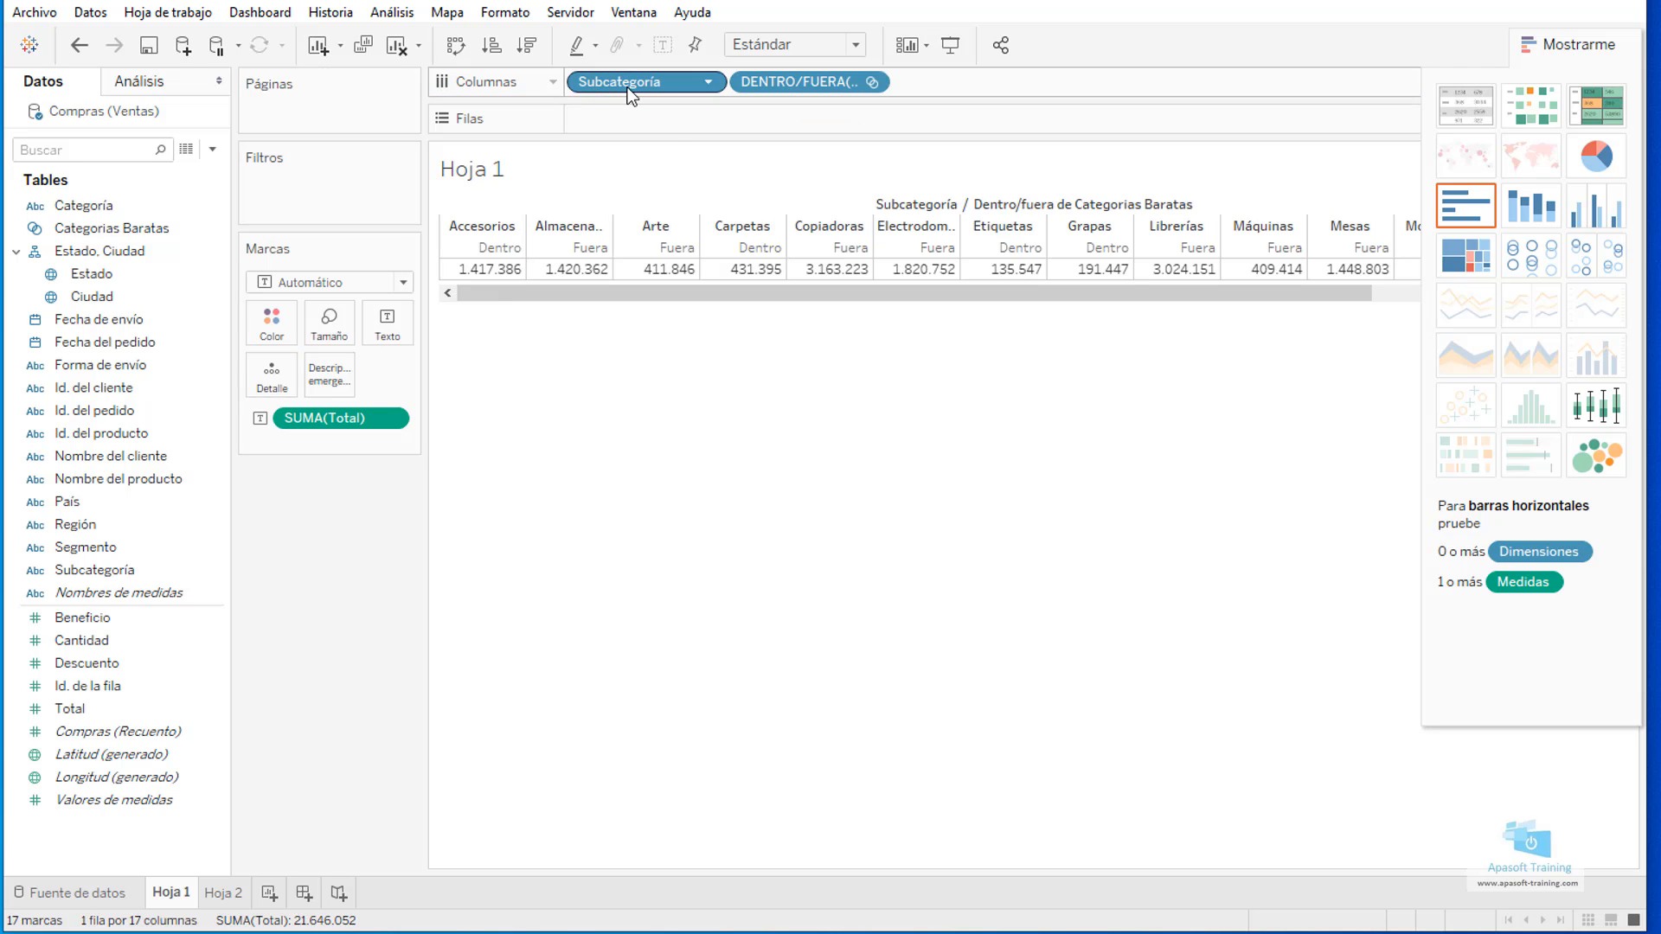
pyautogui.moveTo(630, 79); pyautogui.dragTo(822, 126)
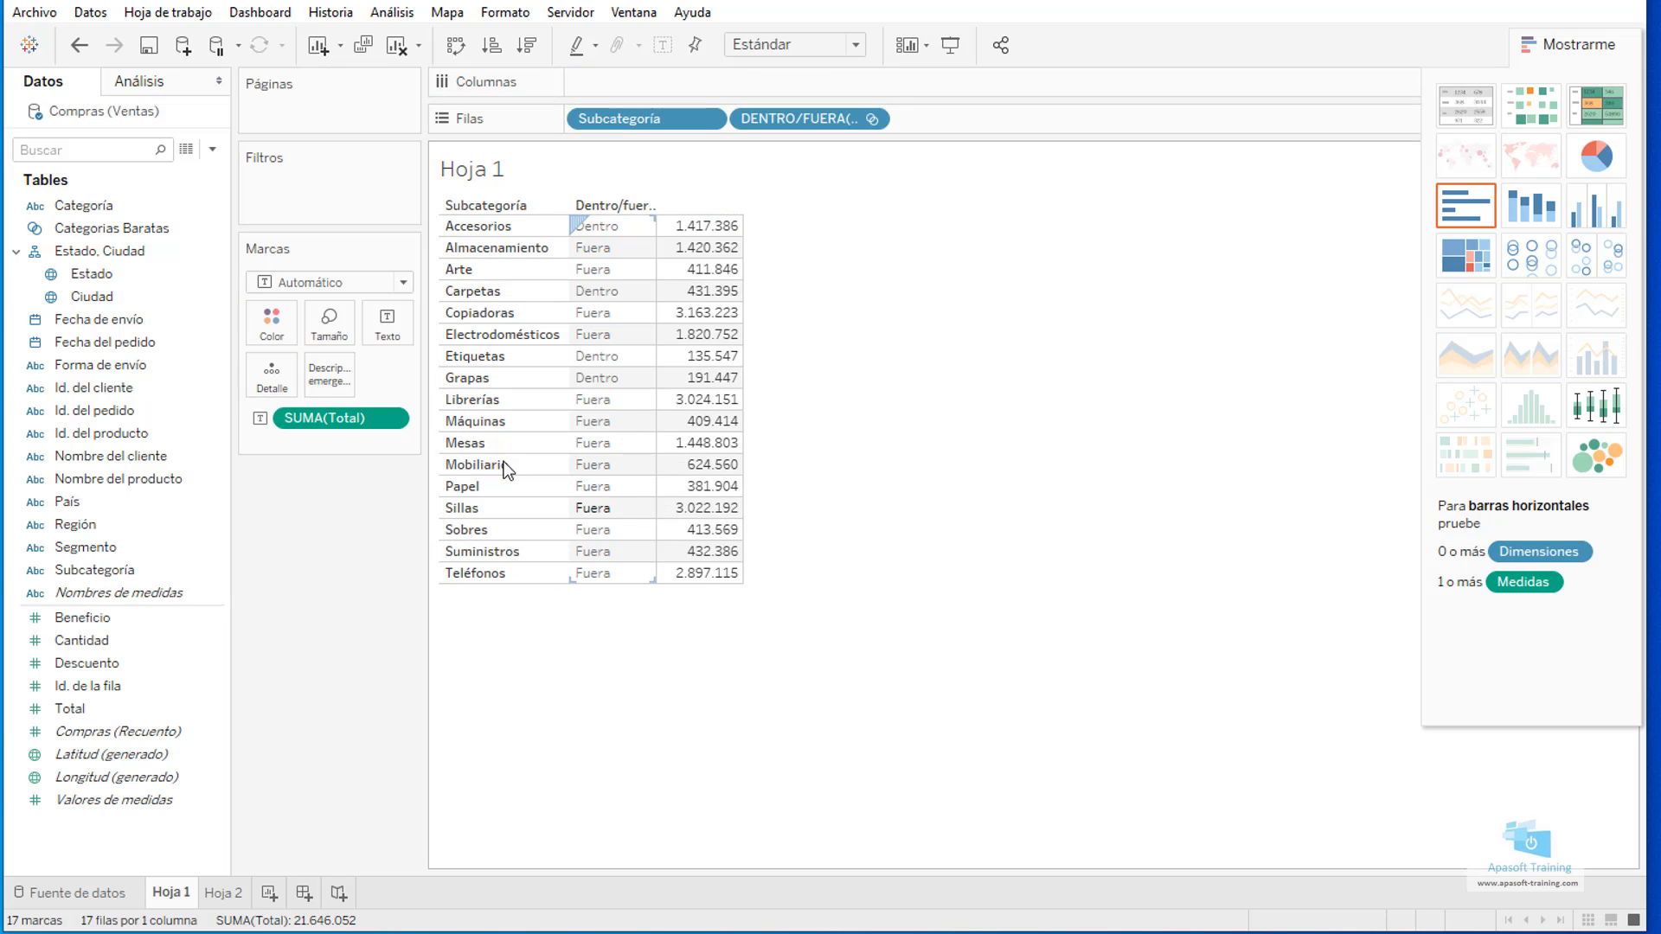
# Switch the Categorias Baratas field in the rows to show only set members, and return it to in/out display.
pyautogui.click(872, 118)
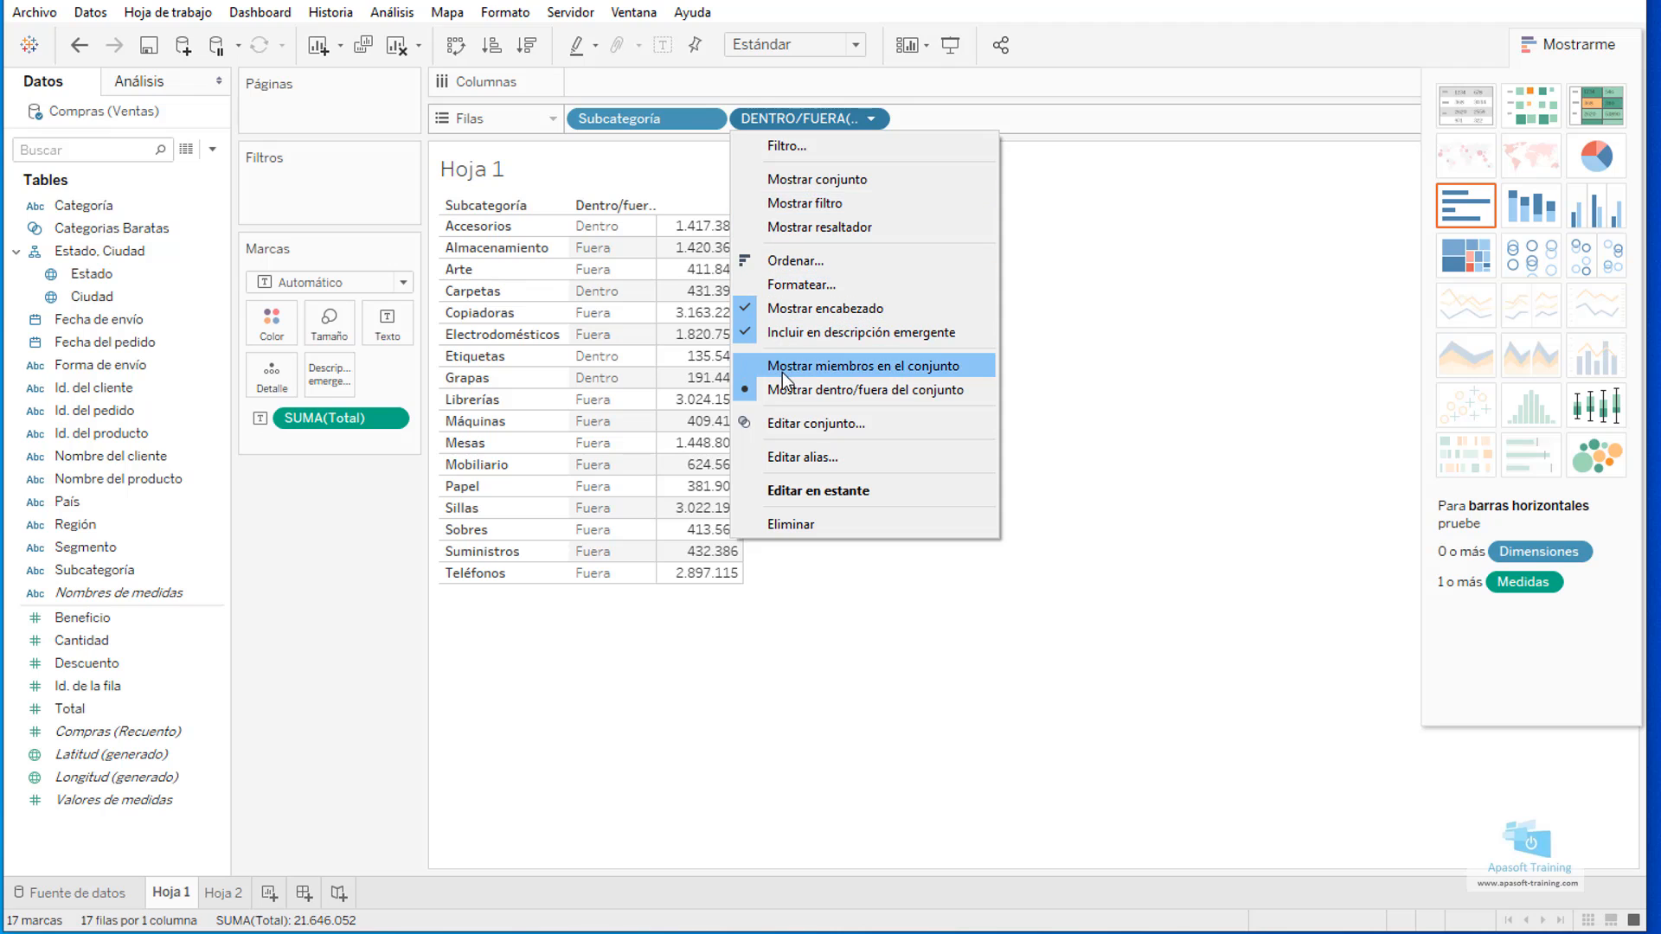
pyautogui.click(846, 370)
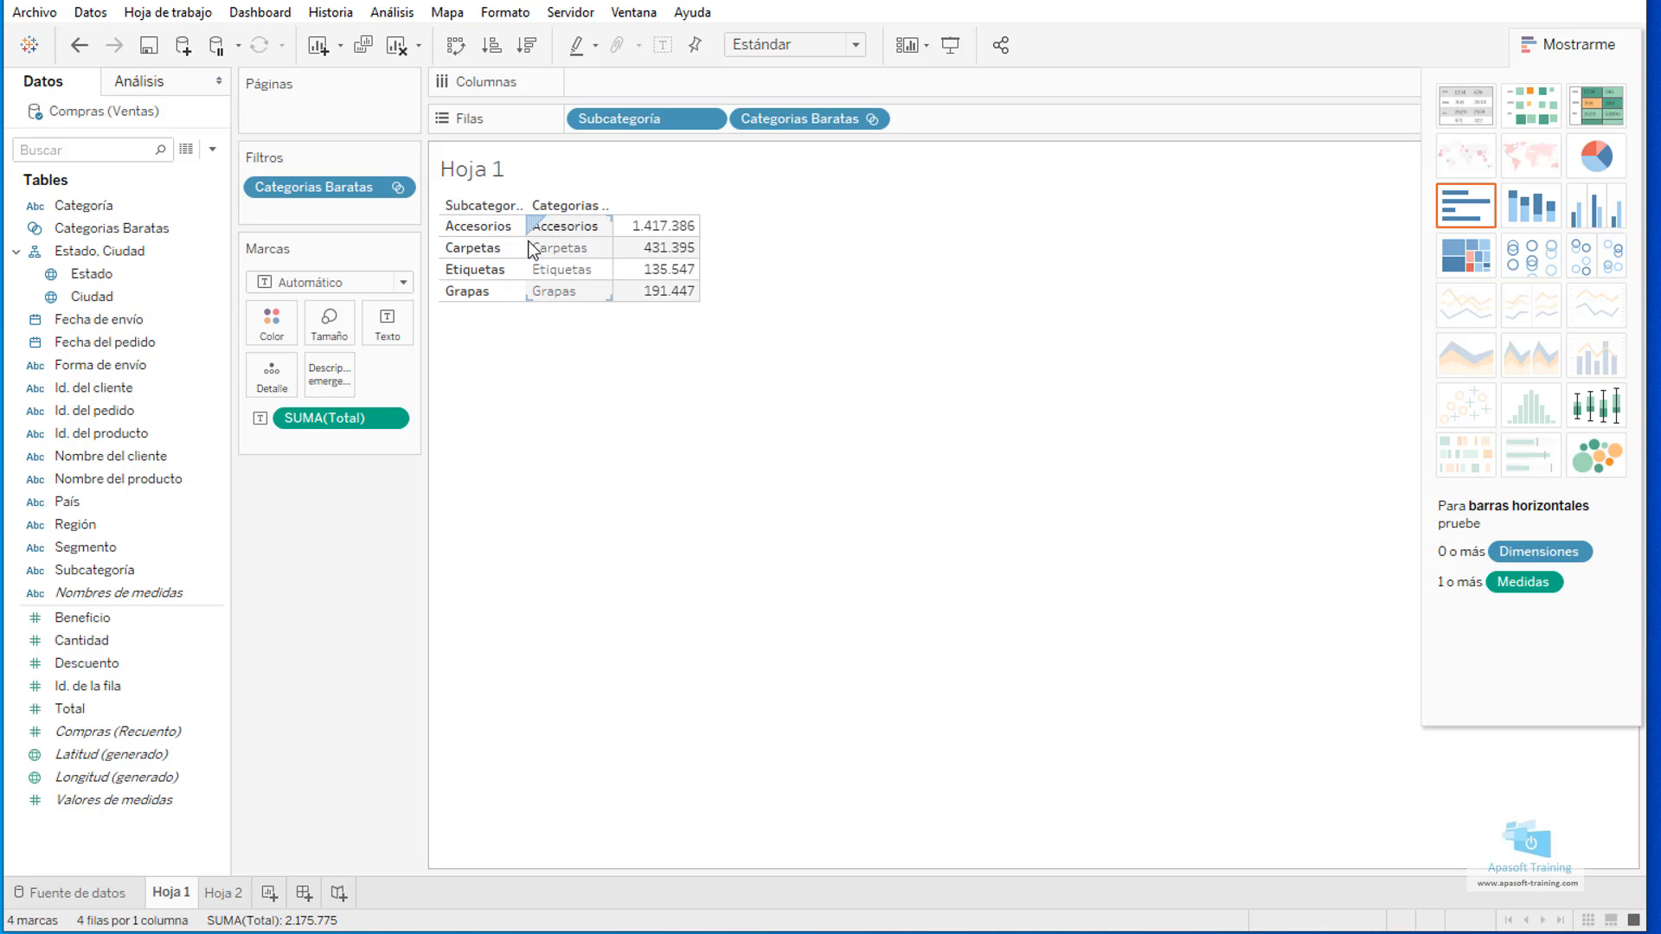
pyautogui.click(876, 120)
pyautogui.click(838, 391)
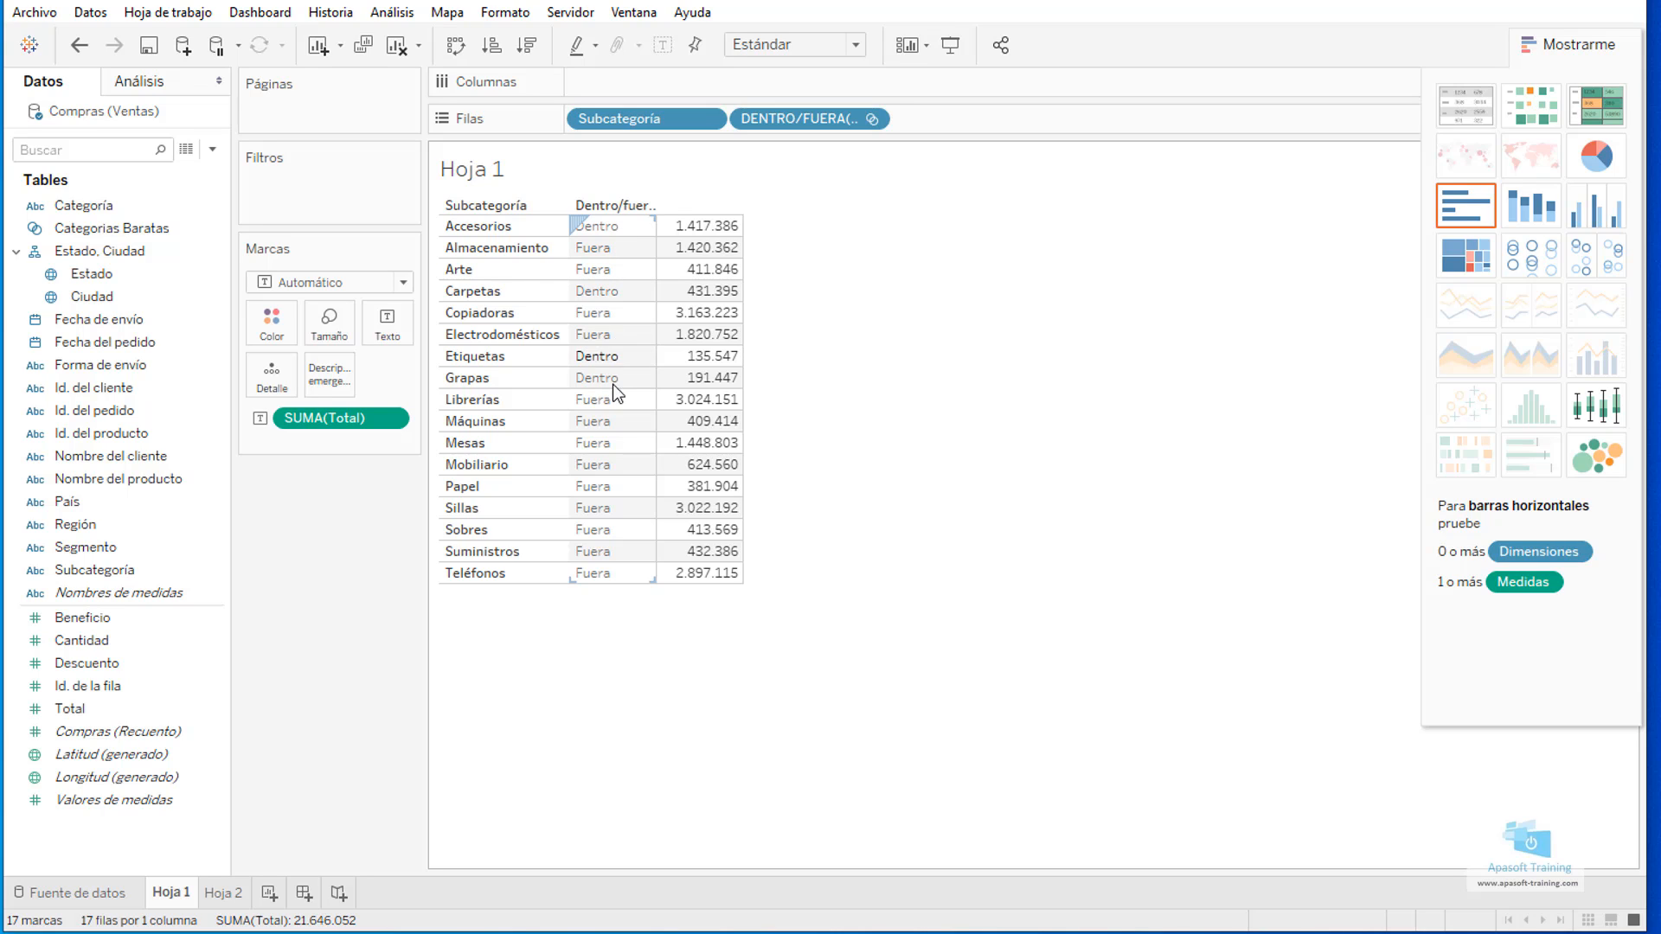
# Edit the set's in/out aliases so that Dentro reads "Barato" and Fuera reads "Caro".
pyautogui.click(871, 117)
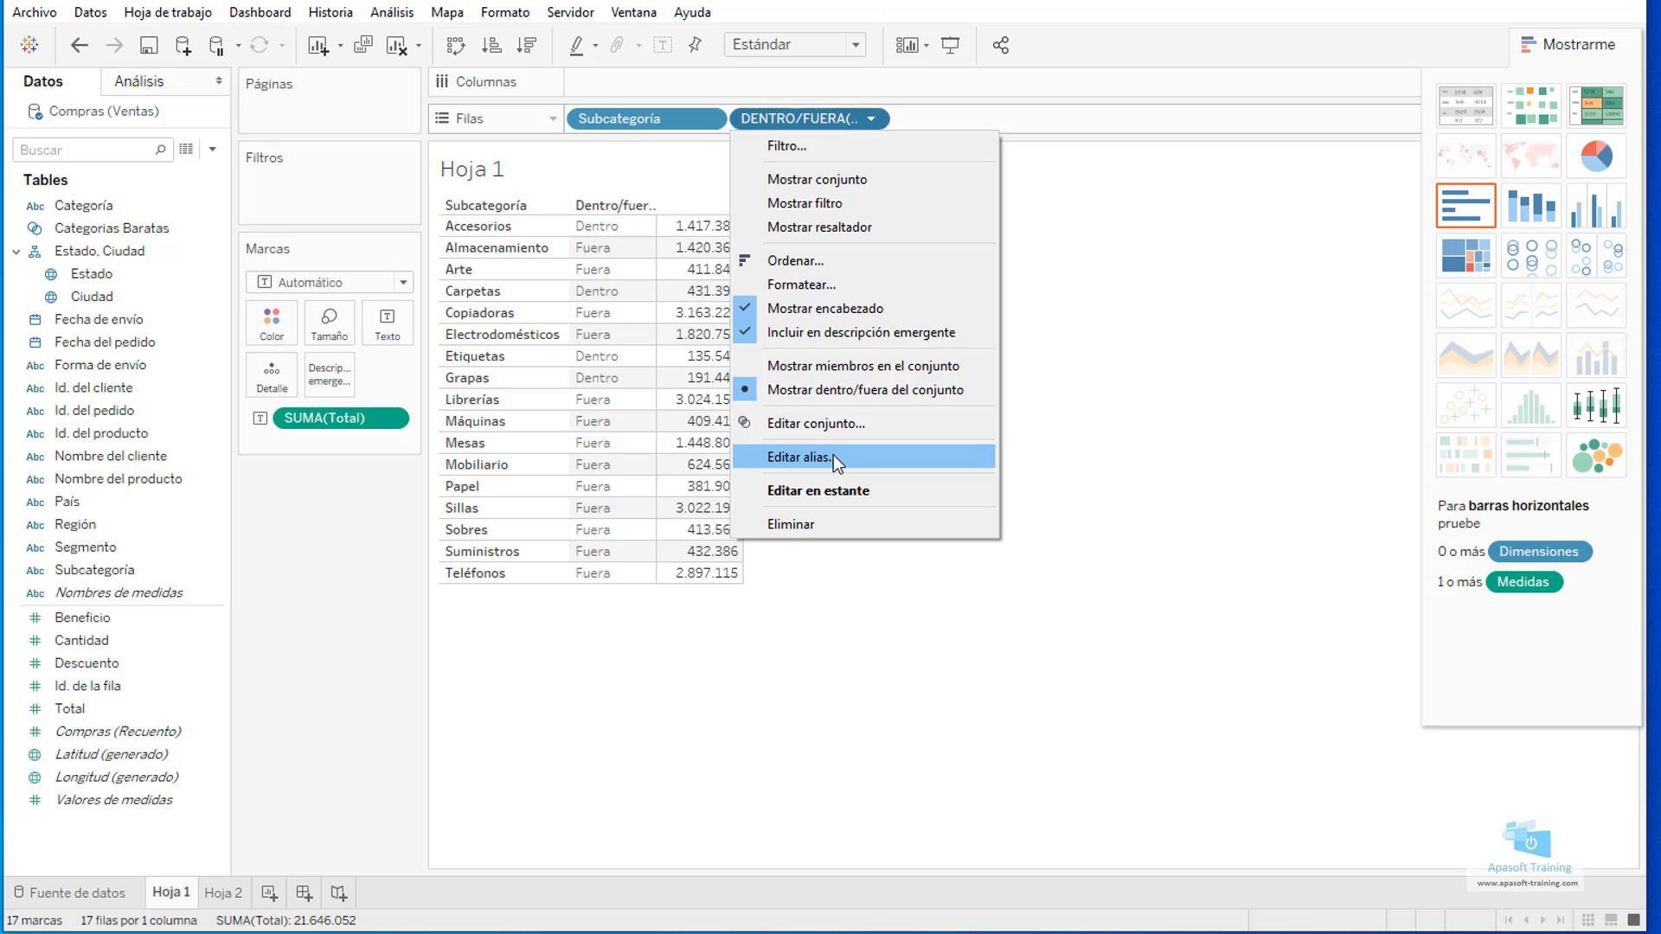
pyautogui.click(804, 457)
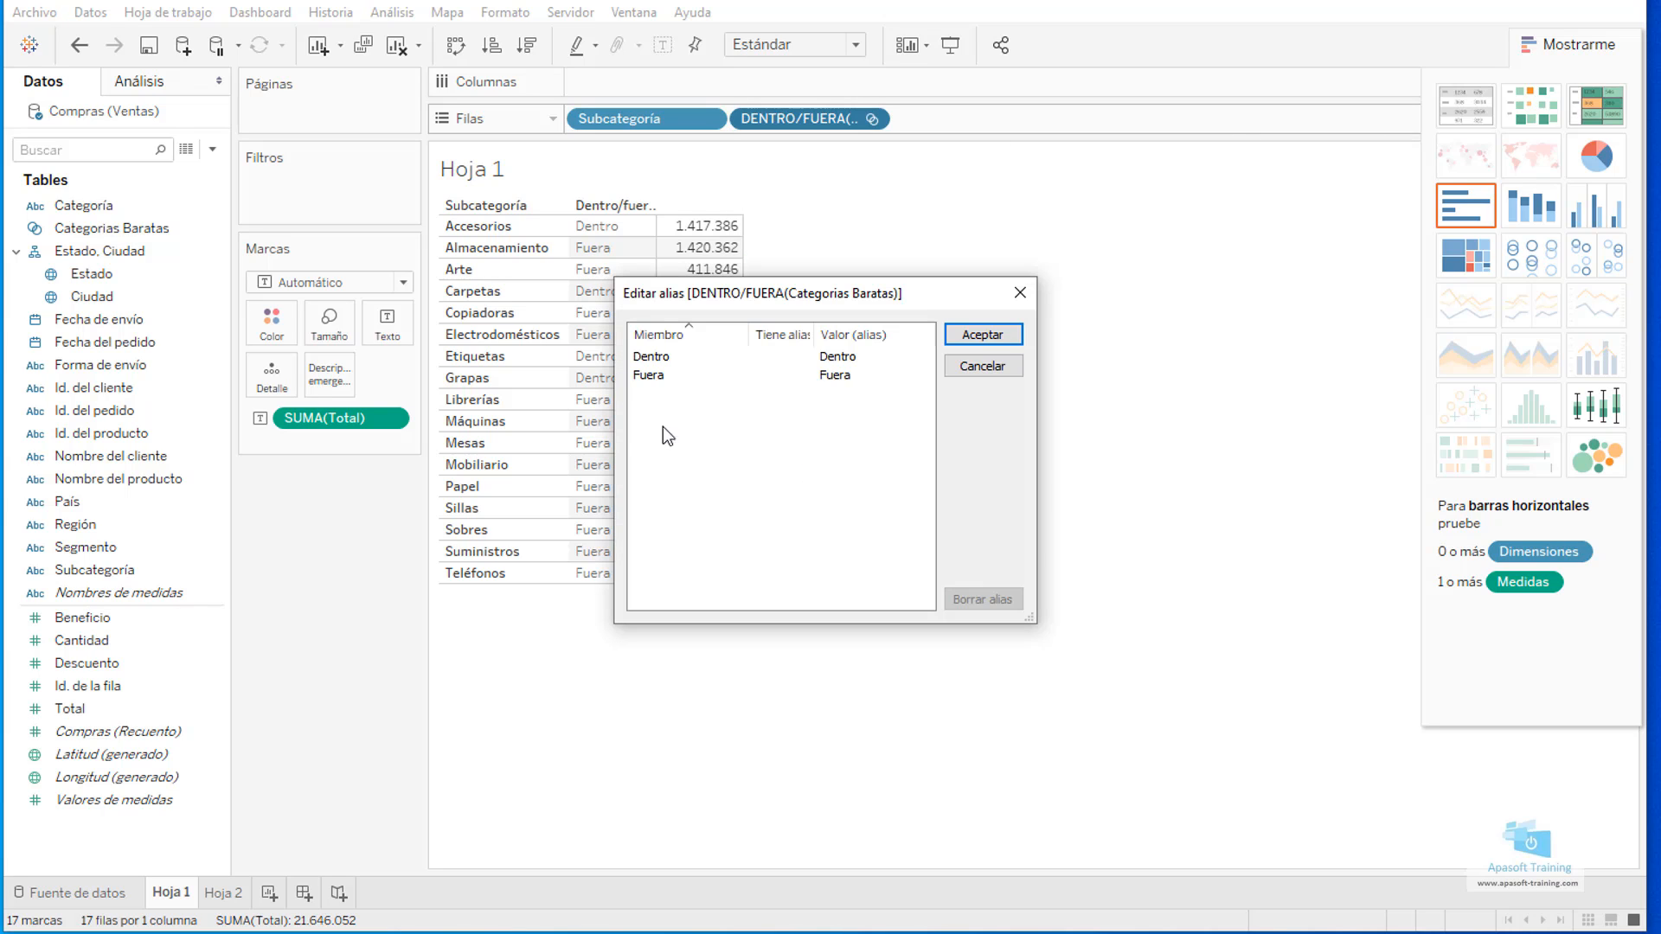
pyautogui.click(649, 358)
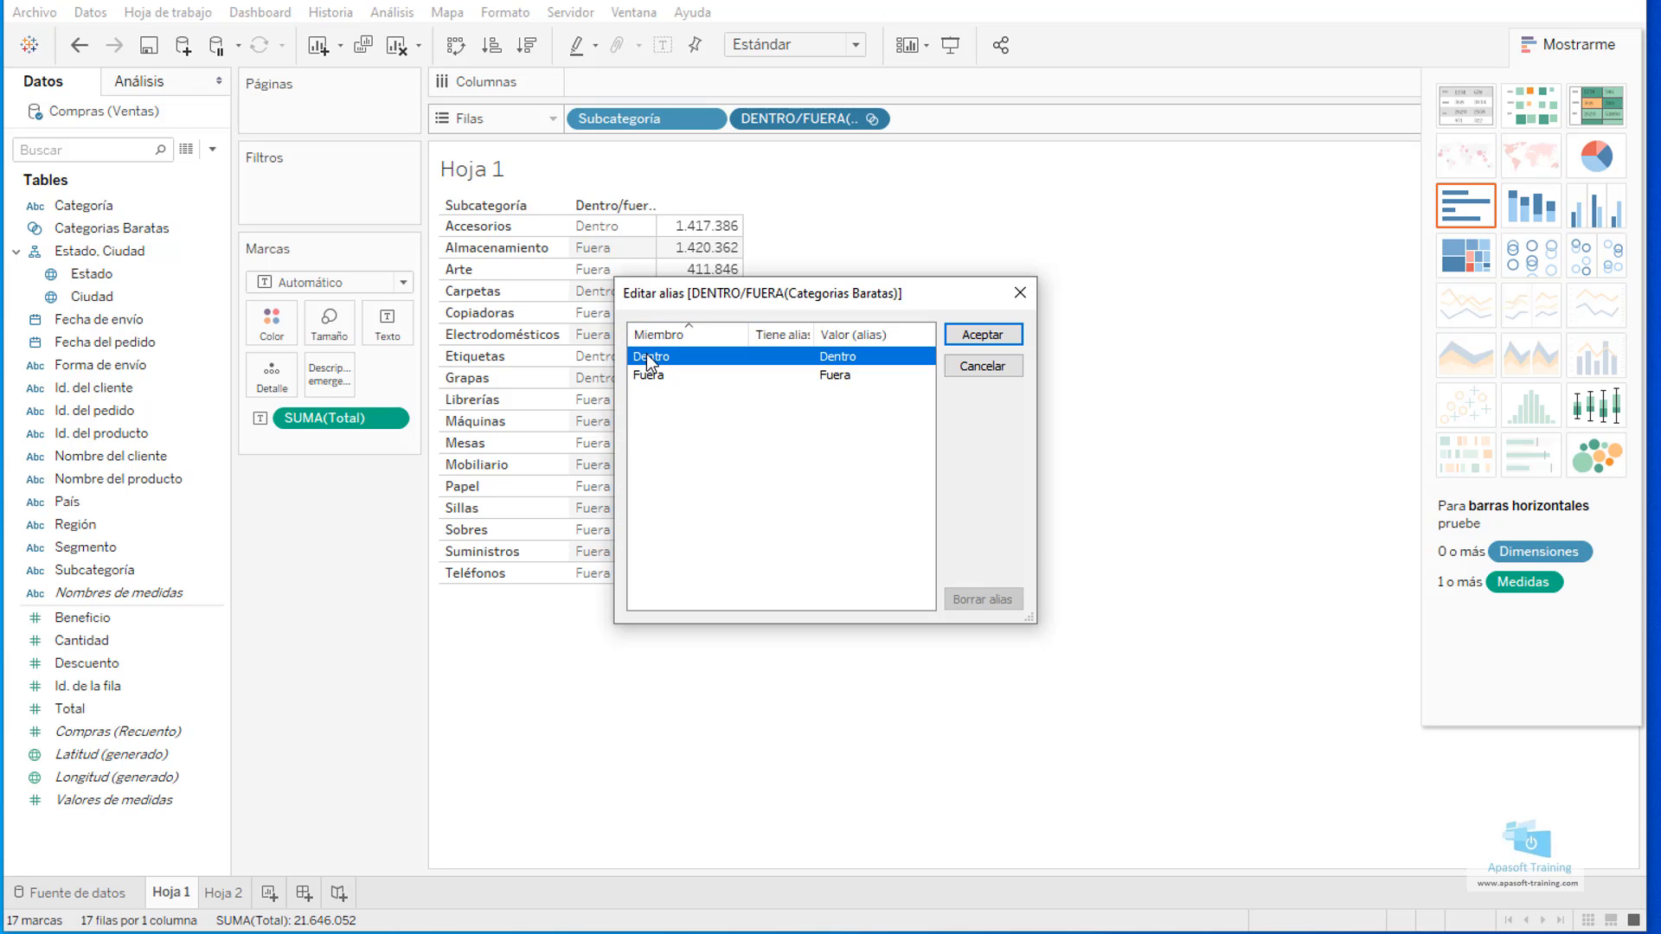
pyautogui.click(645, 375)
pyautogui.click(838, 357)
pyautogui.click(848, 355)
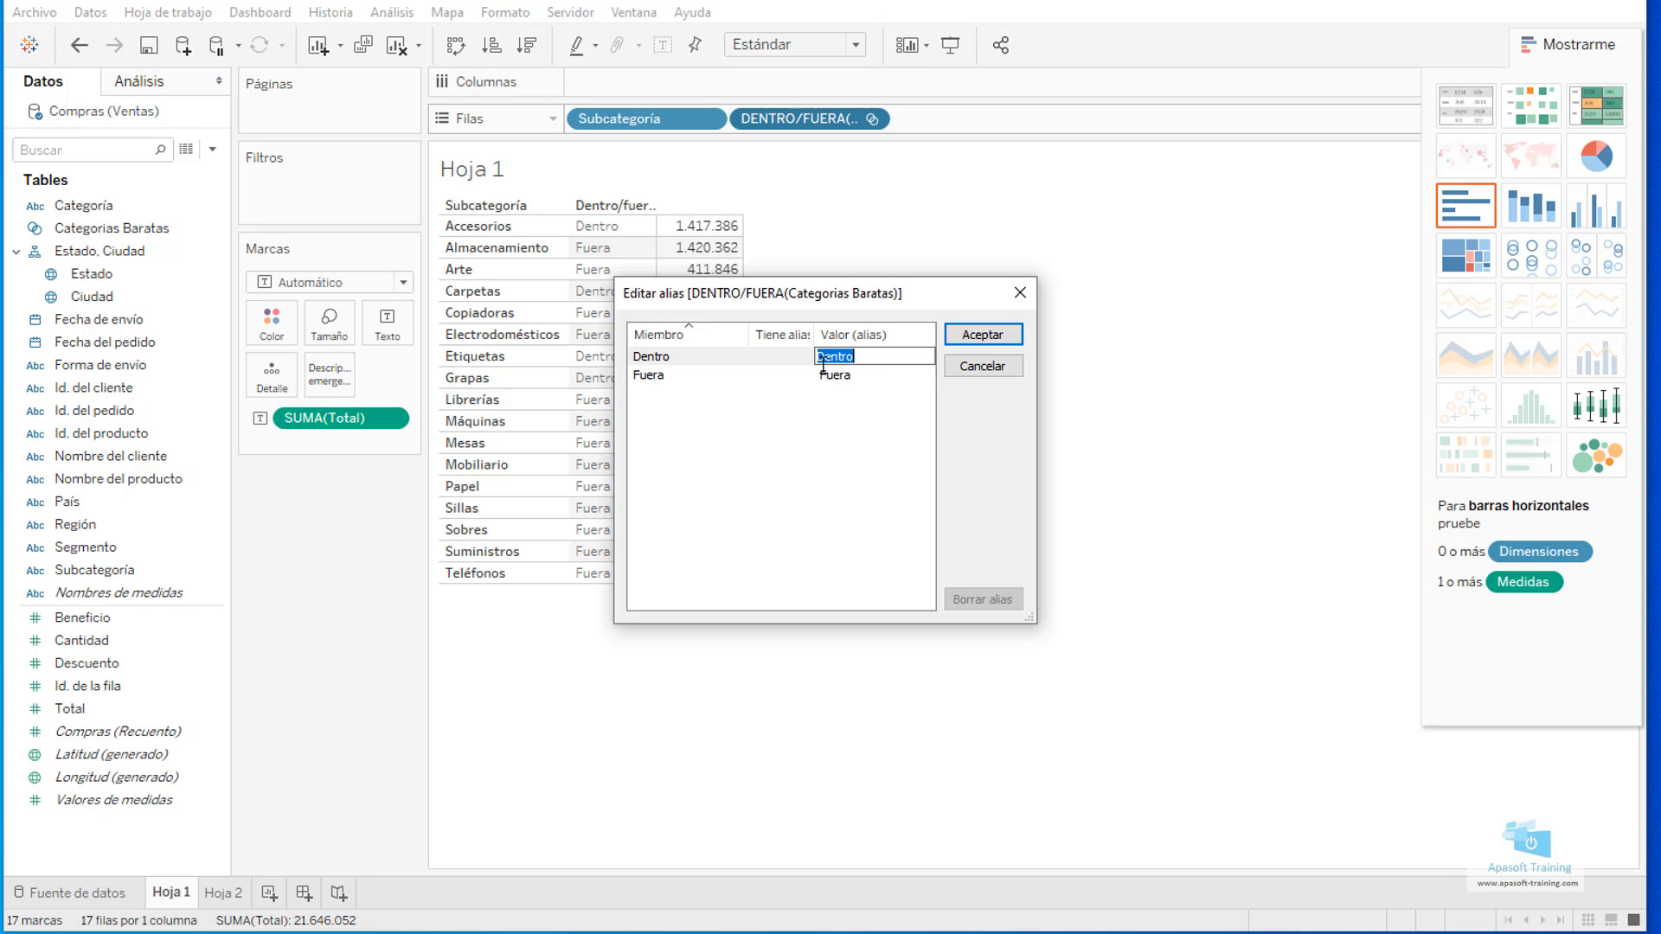
pyautogui.write('Barato')
pyautogui.doubleClick(838, 375)
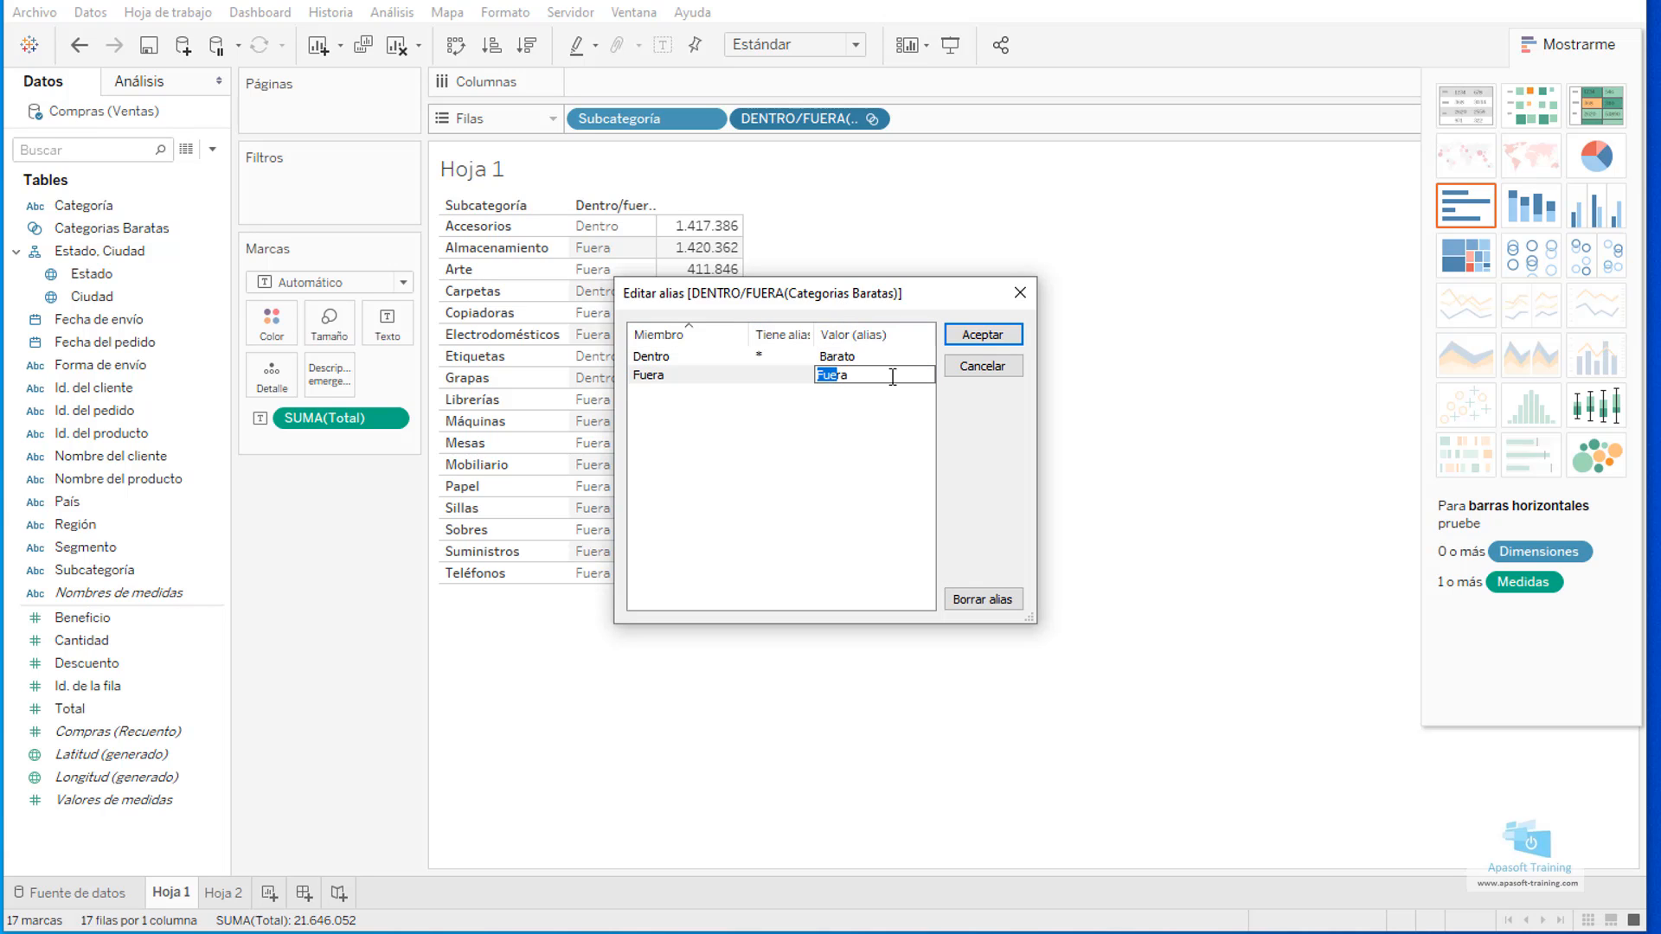
pyautogui.write('Caro')
pyautogui.click(1000, 335)
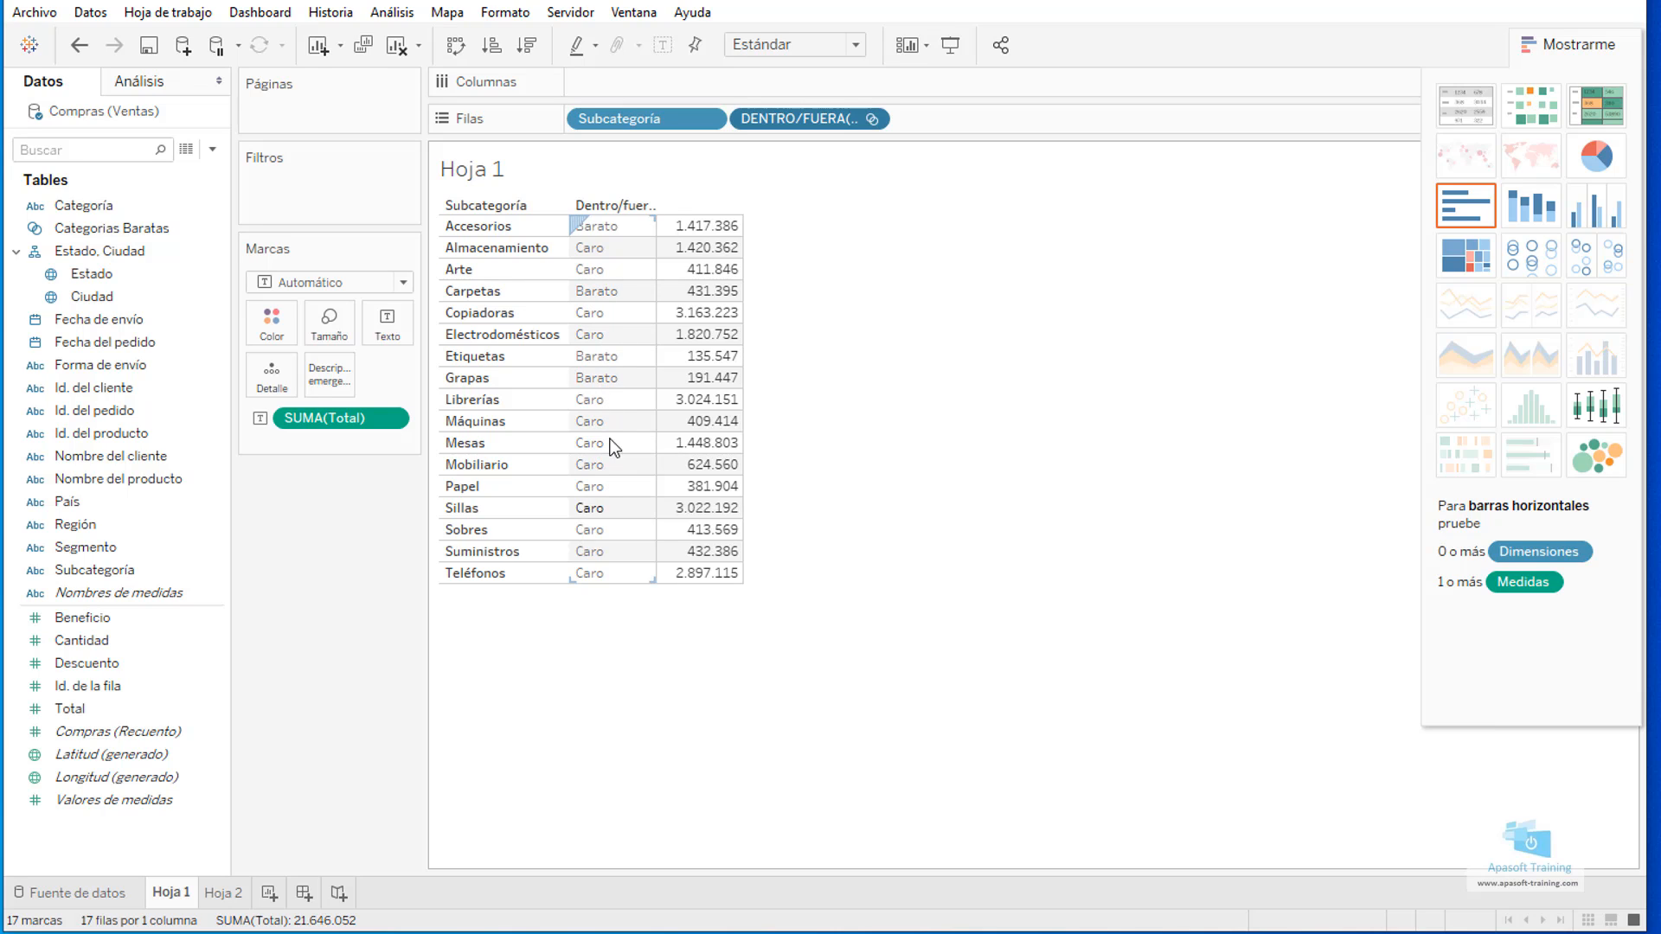
# Hide the header of the Categorias Baratas in/out field in the table rows.
pyautogui.click(870, 117)
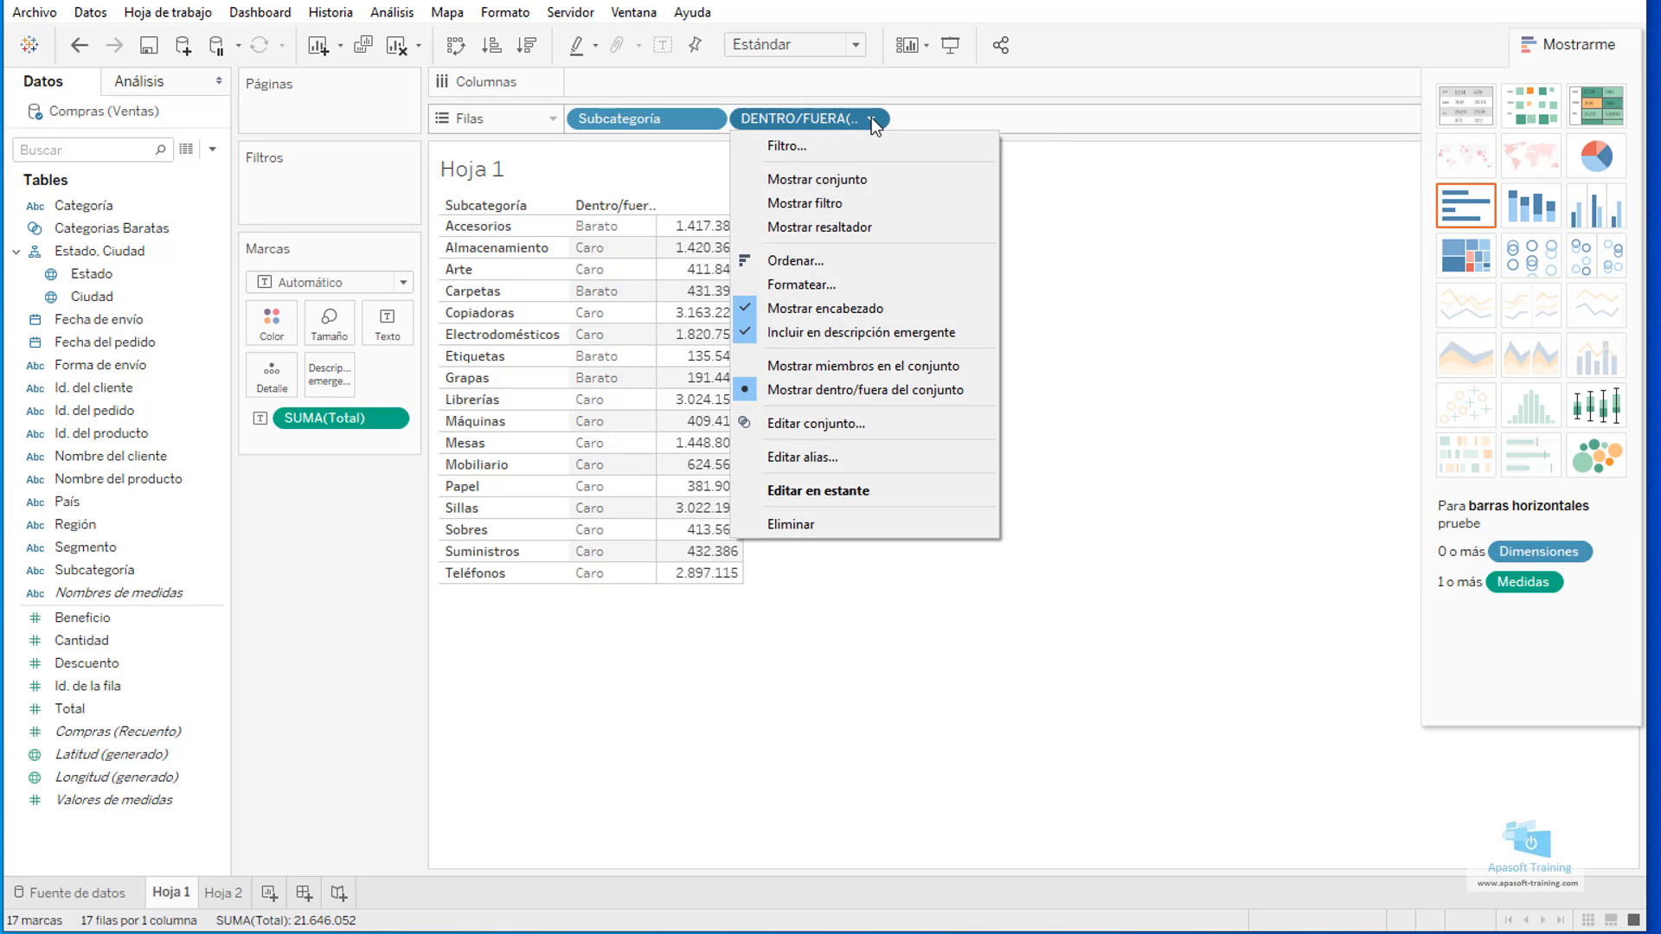
pyautogui.click(824, 308)
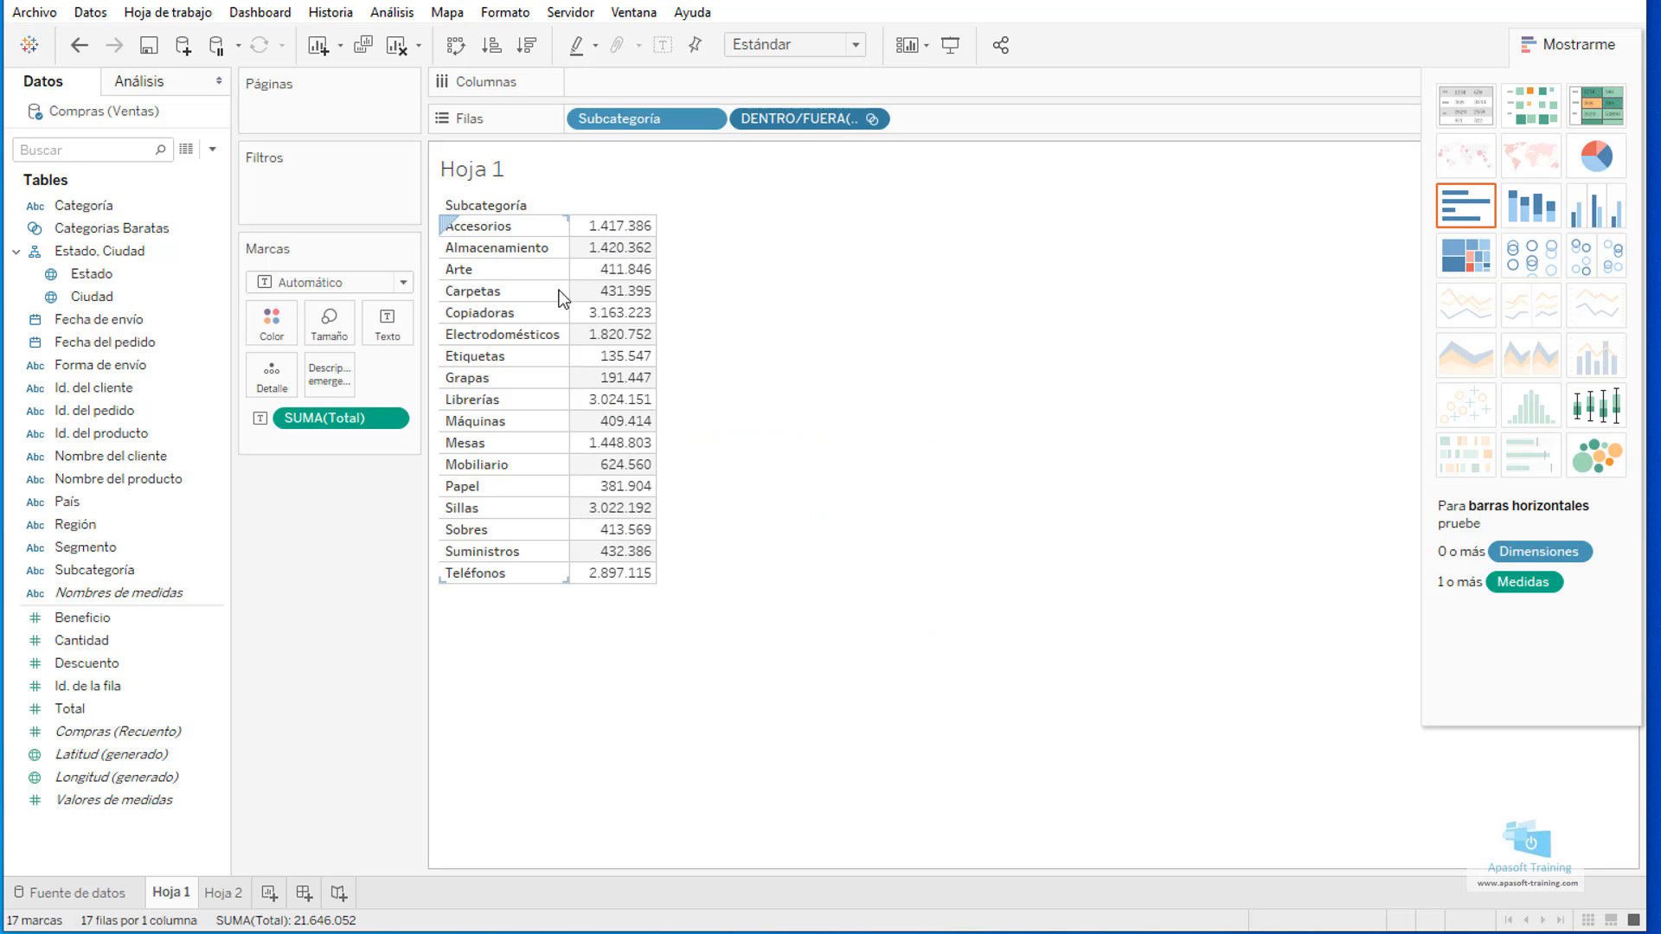
# Limit the table to the members of the Categorias Baratas set, and convert it to a vertical bar chart of Total by Subcategoría.
pyautogui.click(874, 119)
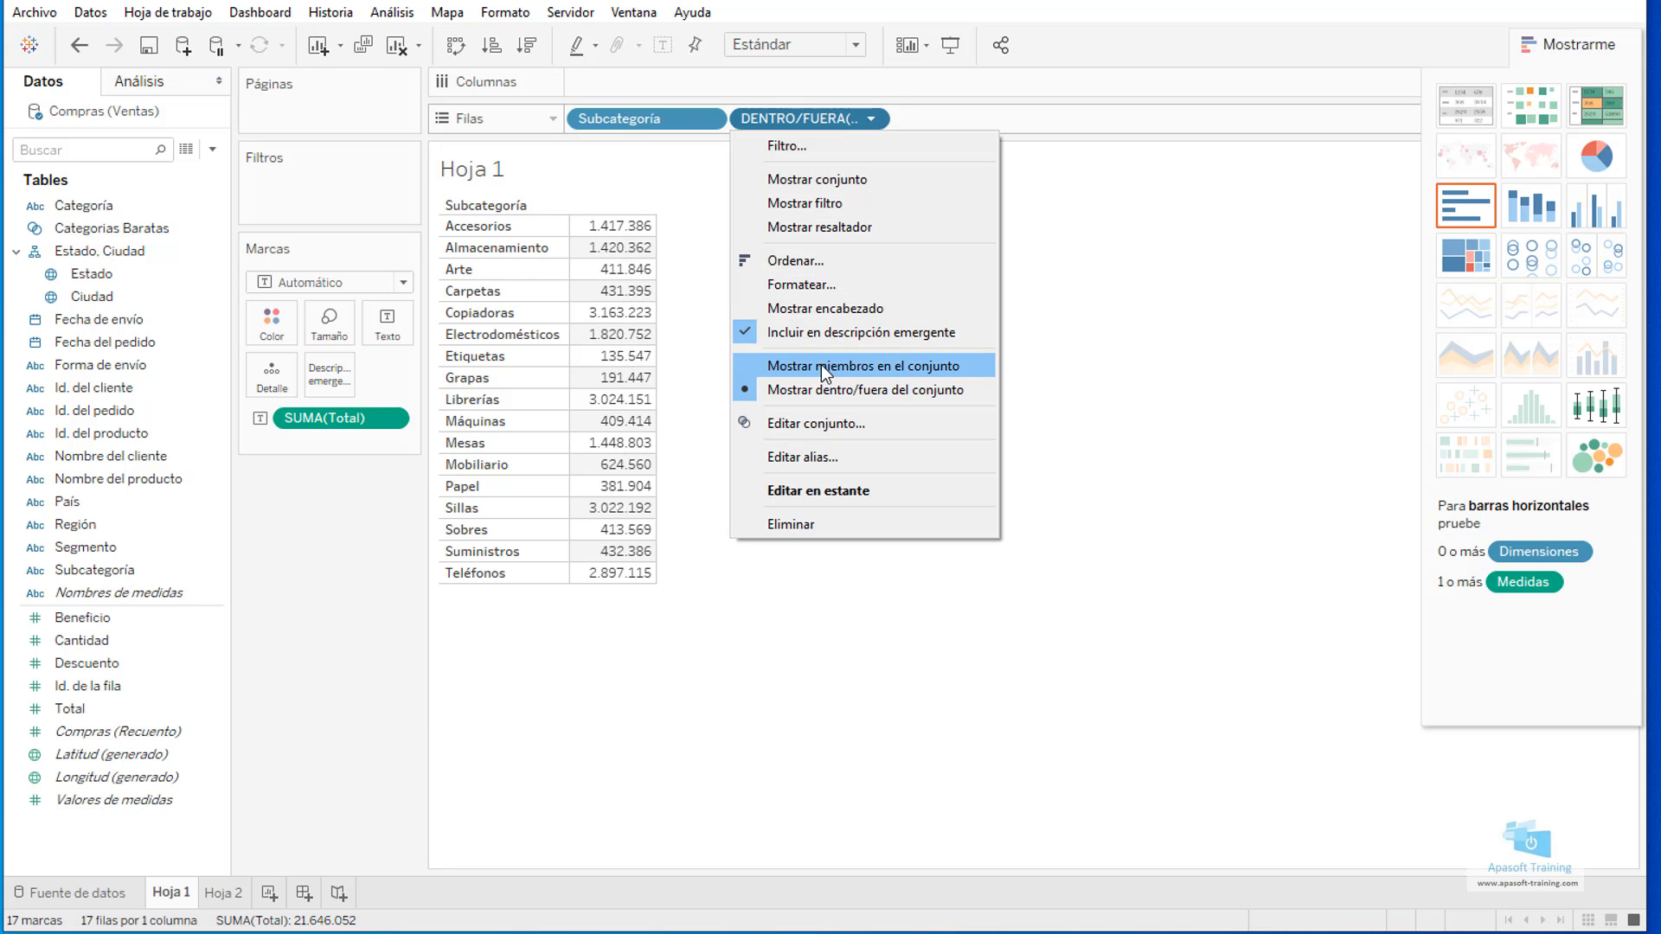
pyautogui.click(824, 367)
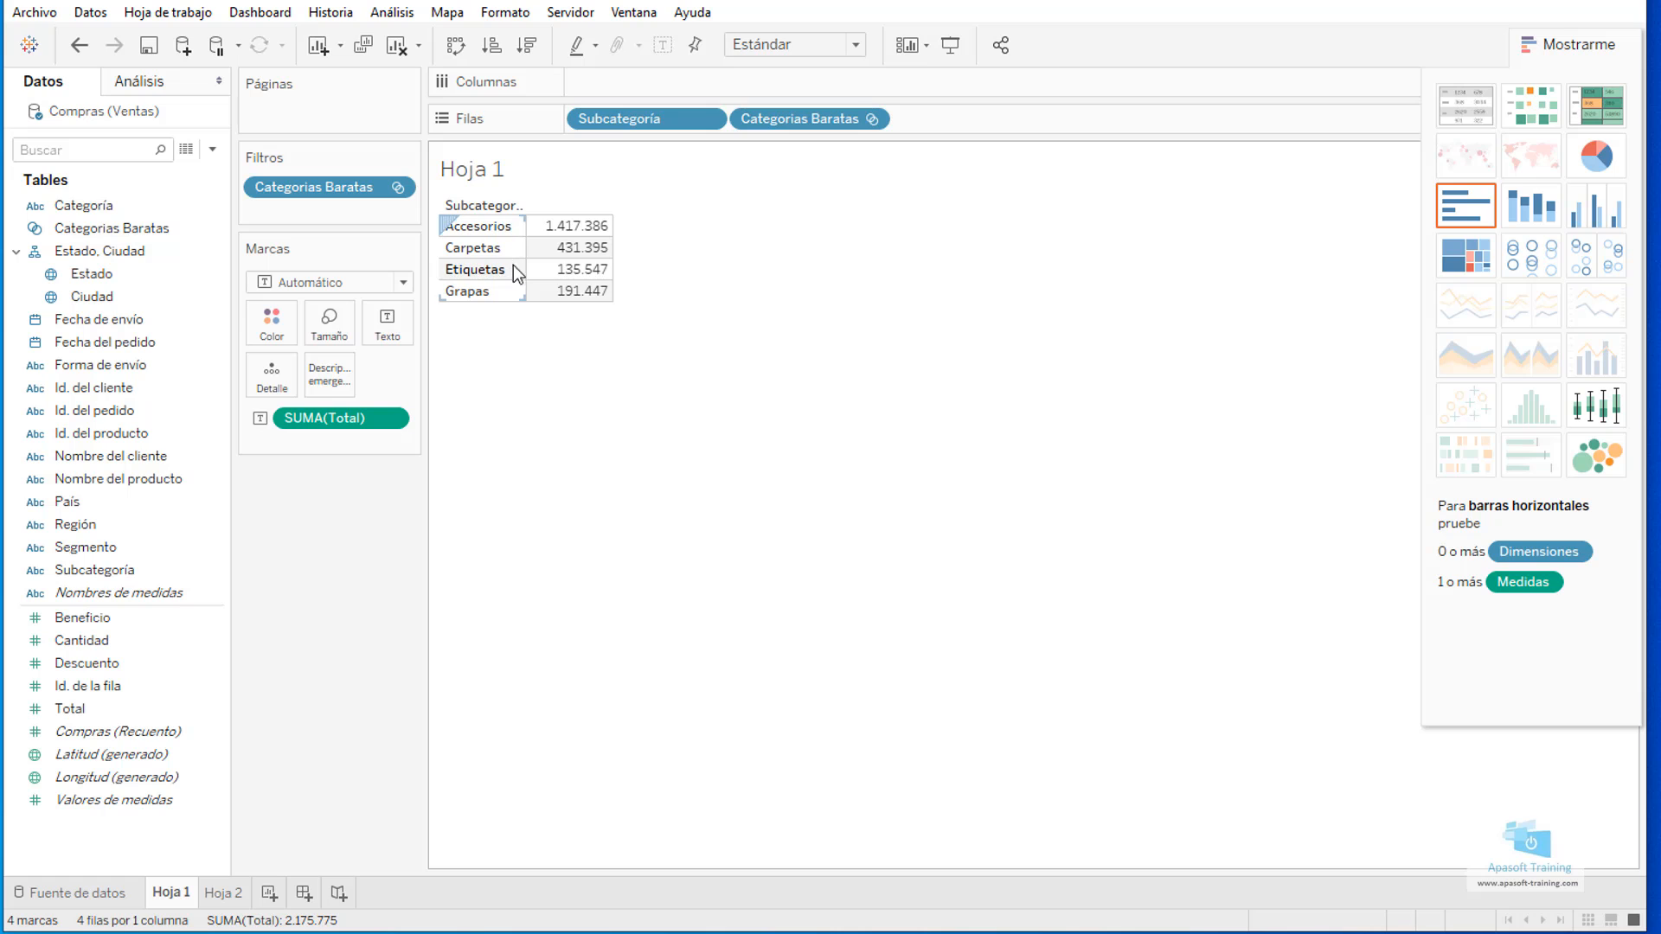
pyautogui.moveTo(563, 297)
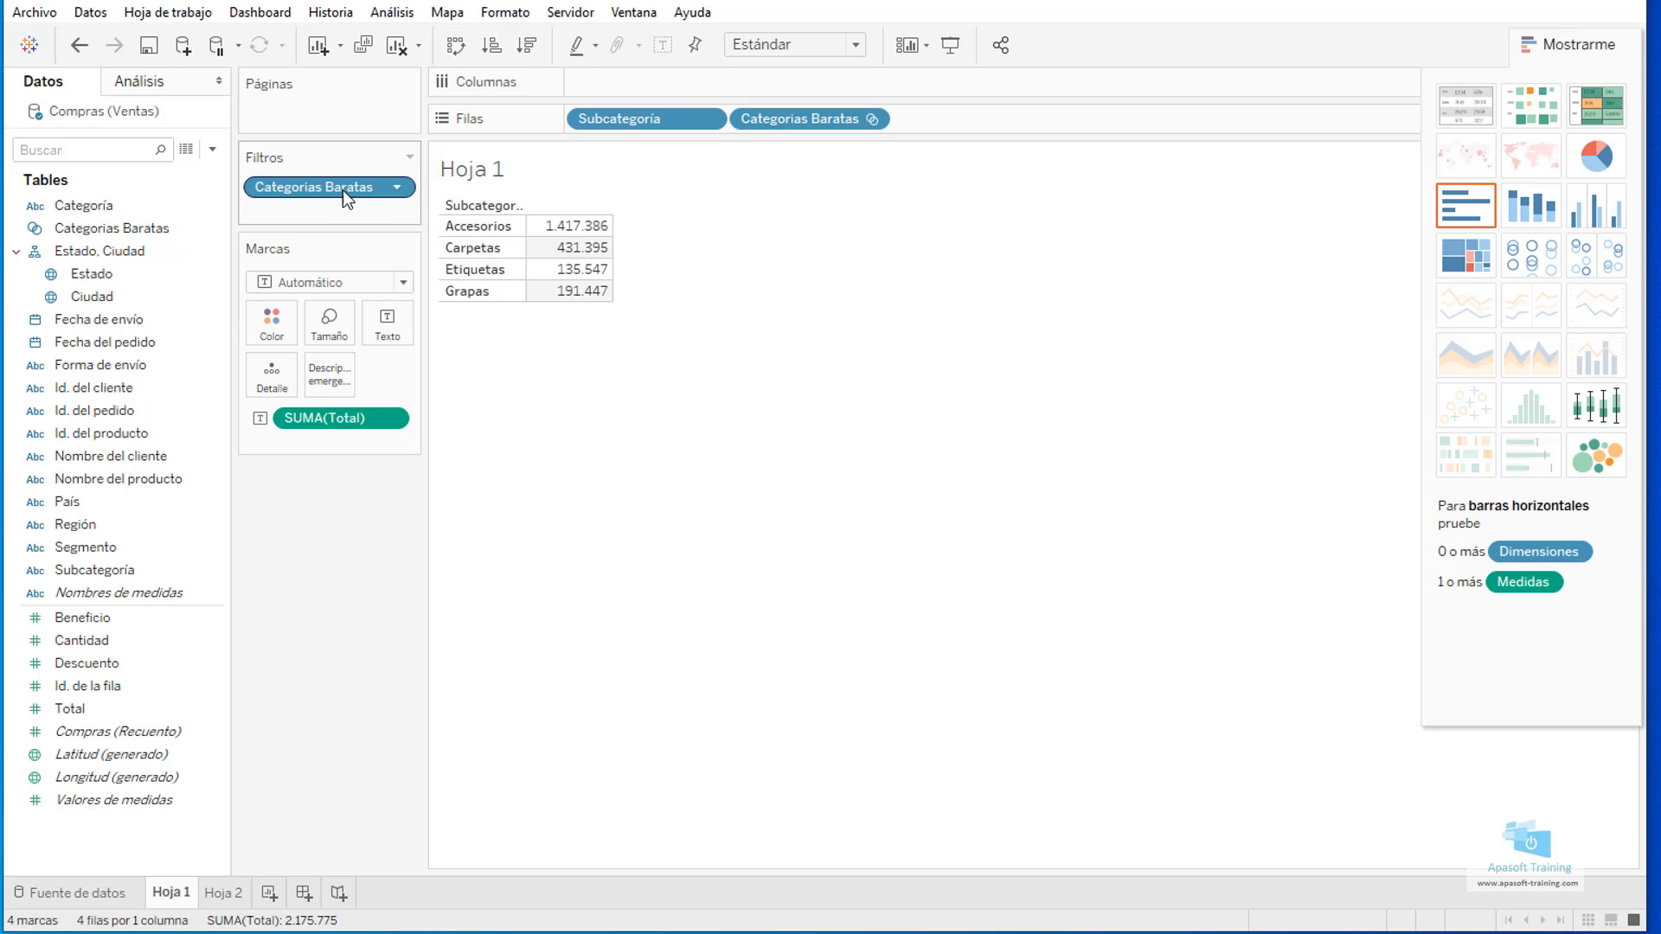
pyautogui.click(1466, 208)
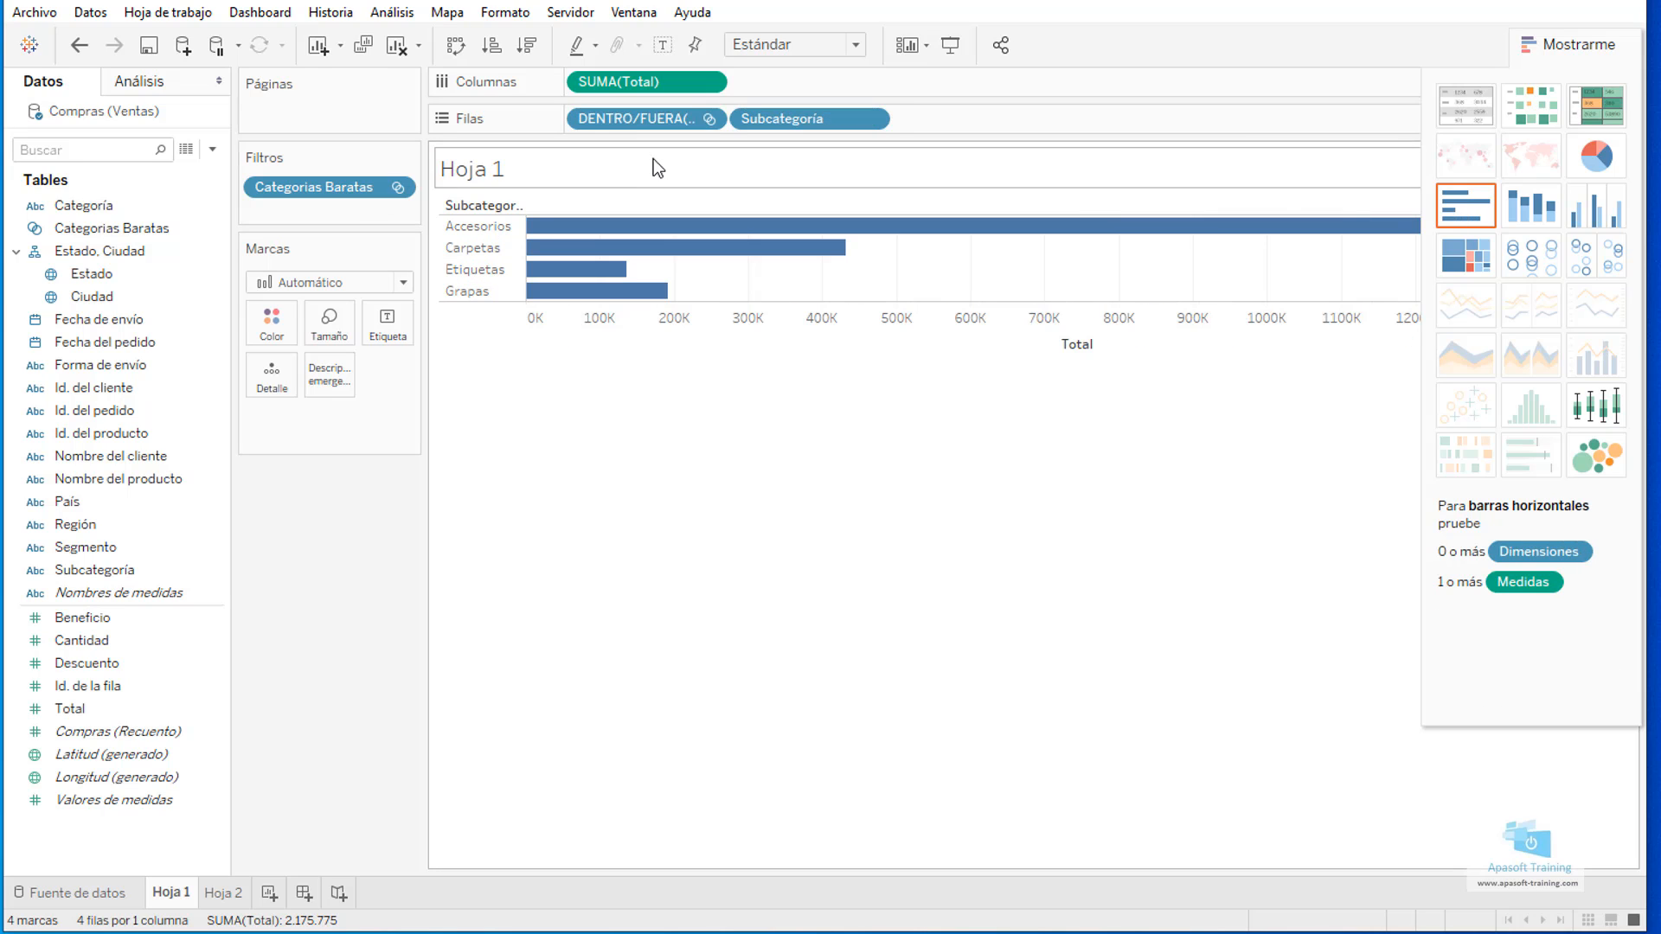
pyautogui.click(454, 44)
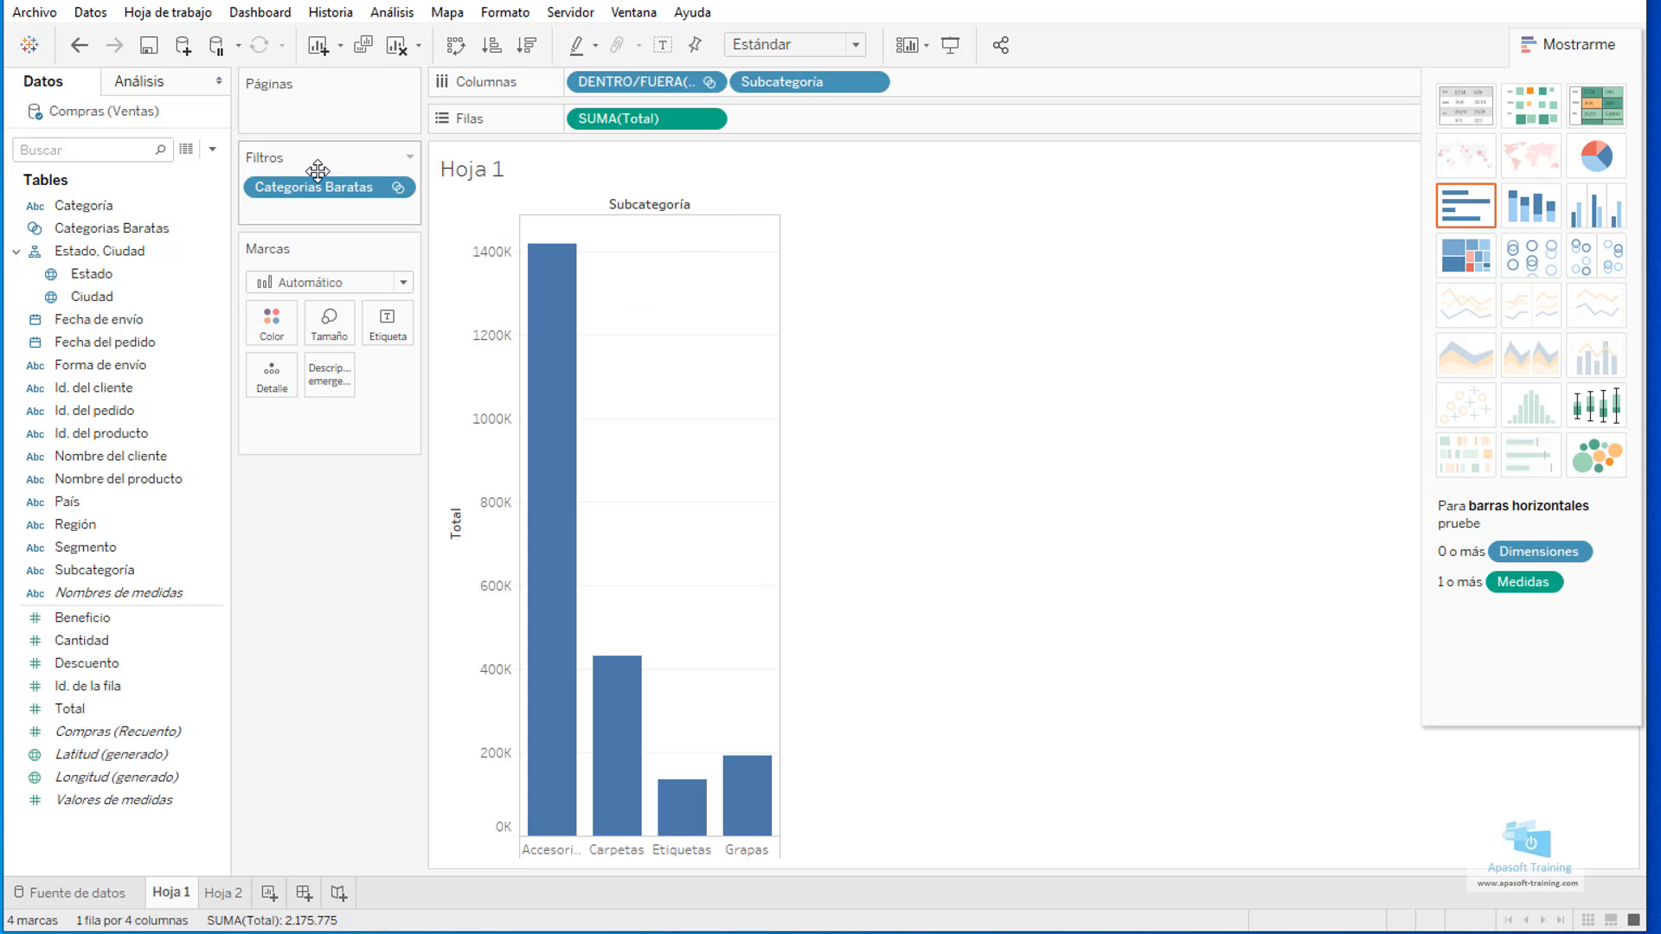
# Try colouring the bars by the Categorias Baratas in/out field, and remove the field from the colour marks.
pyautogui.moveTo(319, 187); pyautogui.dragTo(556, 418)
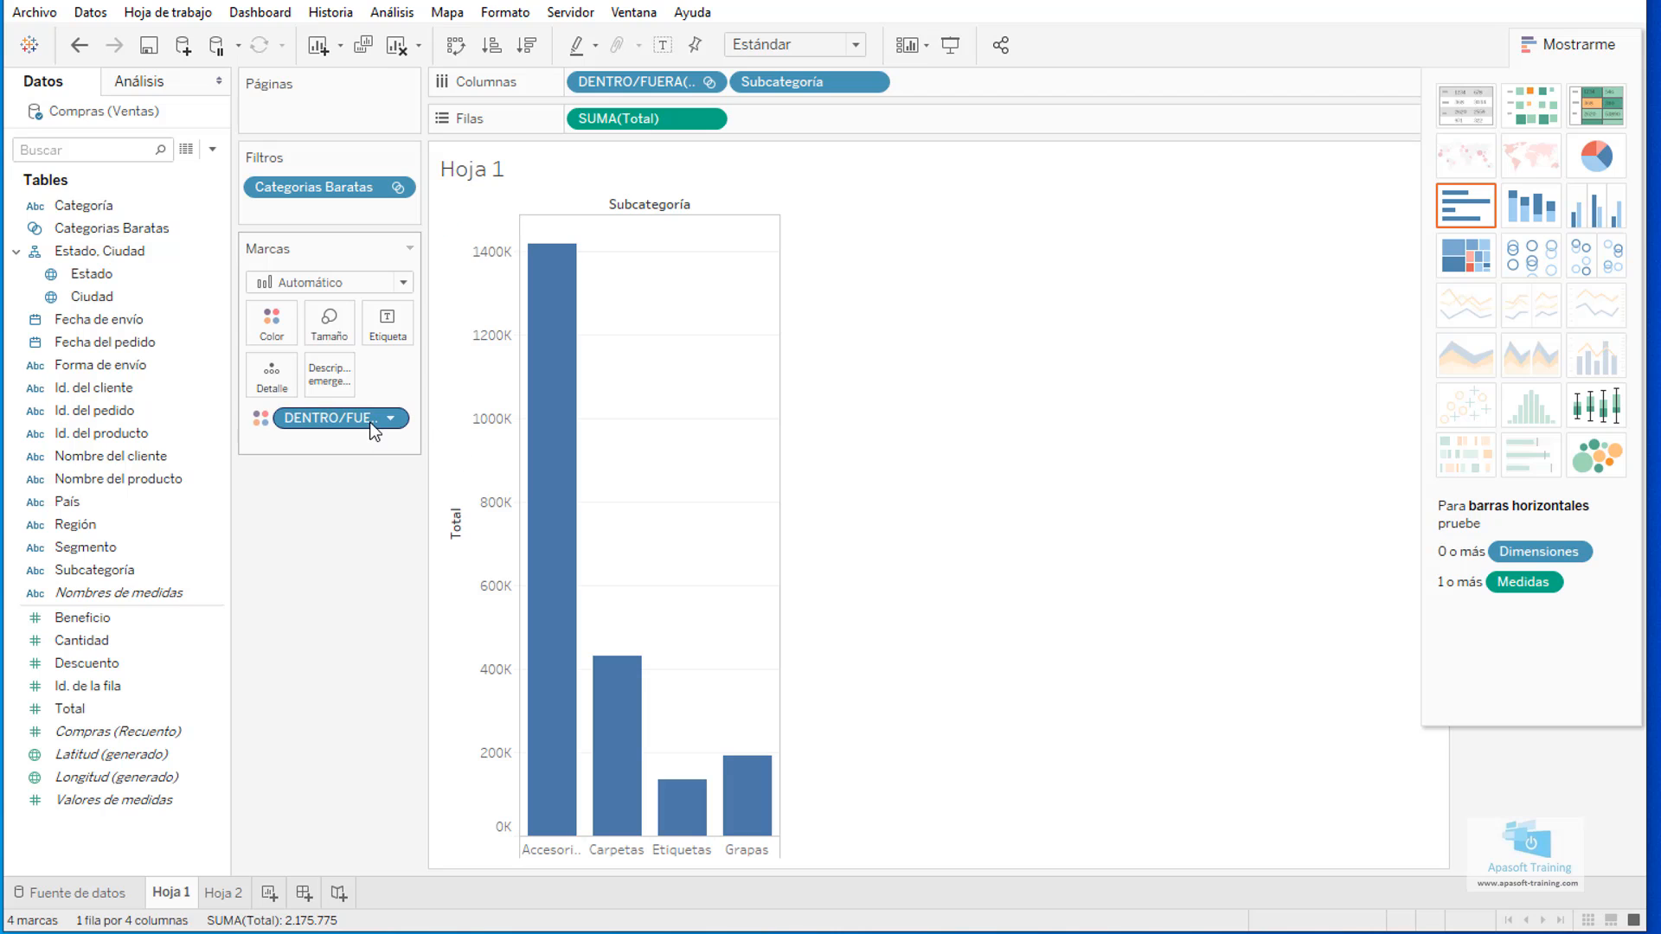
pyautogui.moveTo(366, 424); pyautogui.dragTo(166, 430)
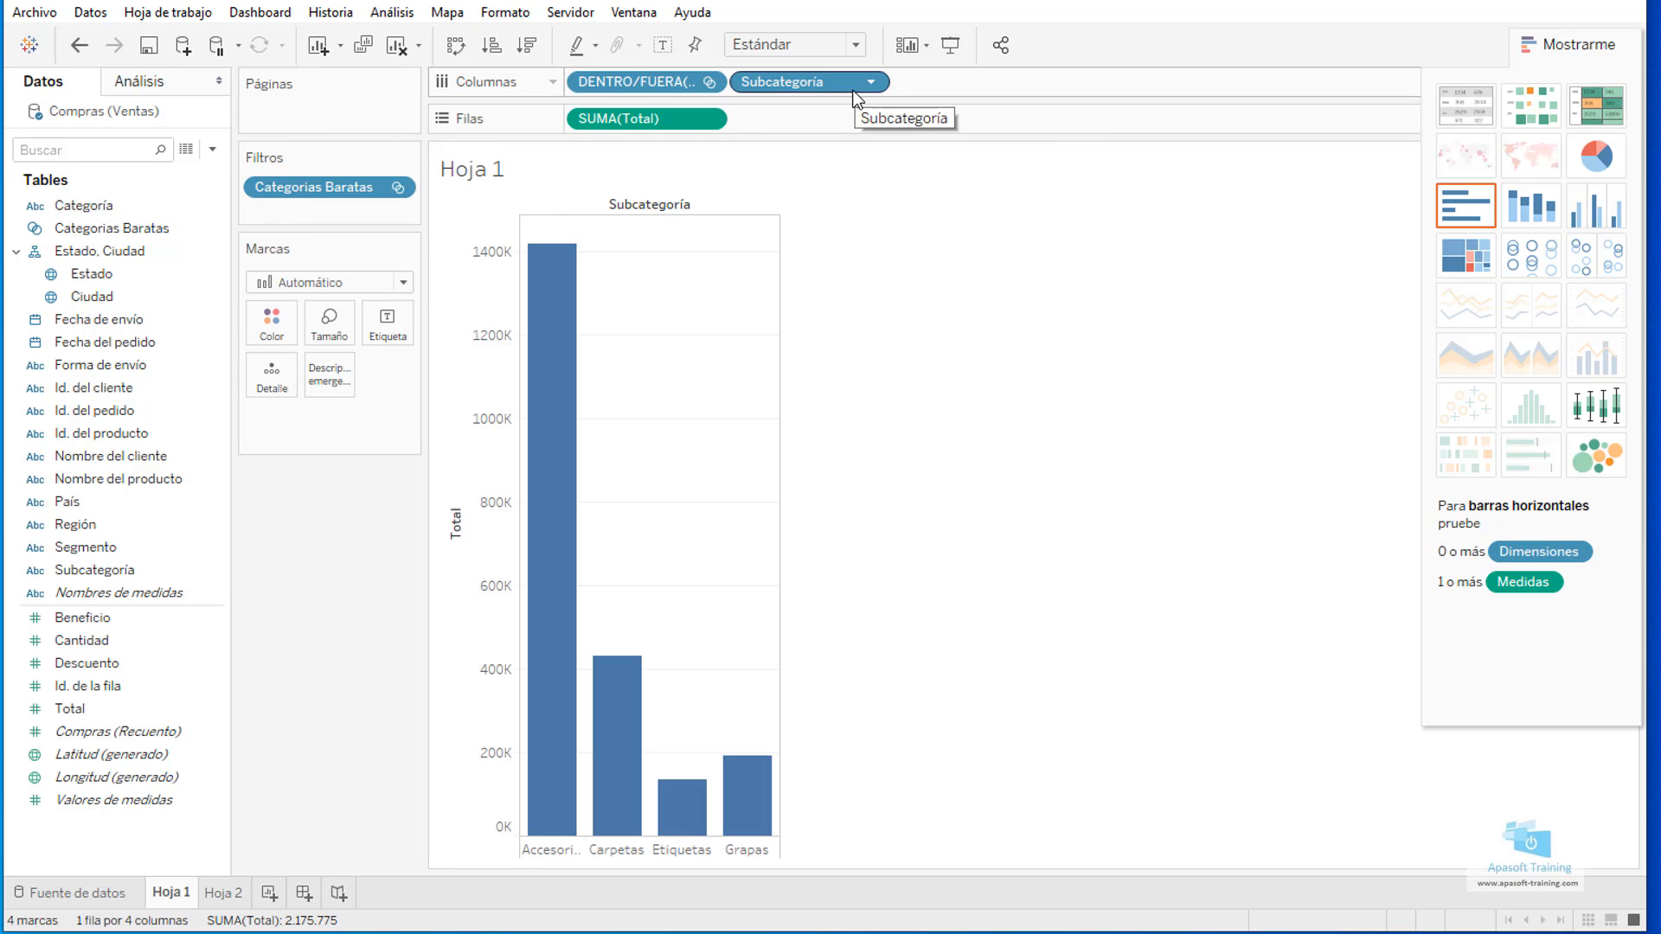
# Edit the Categorias Baratas set to include Copiadoras as a member.
pyautogui.click(708, 81)
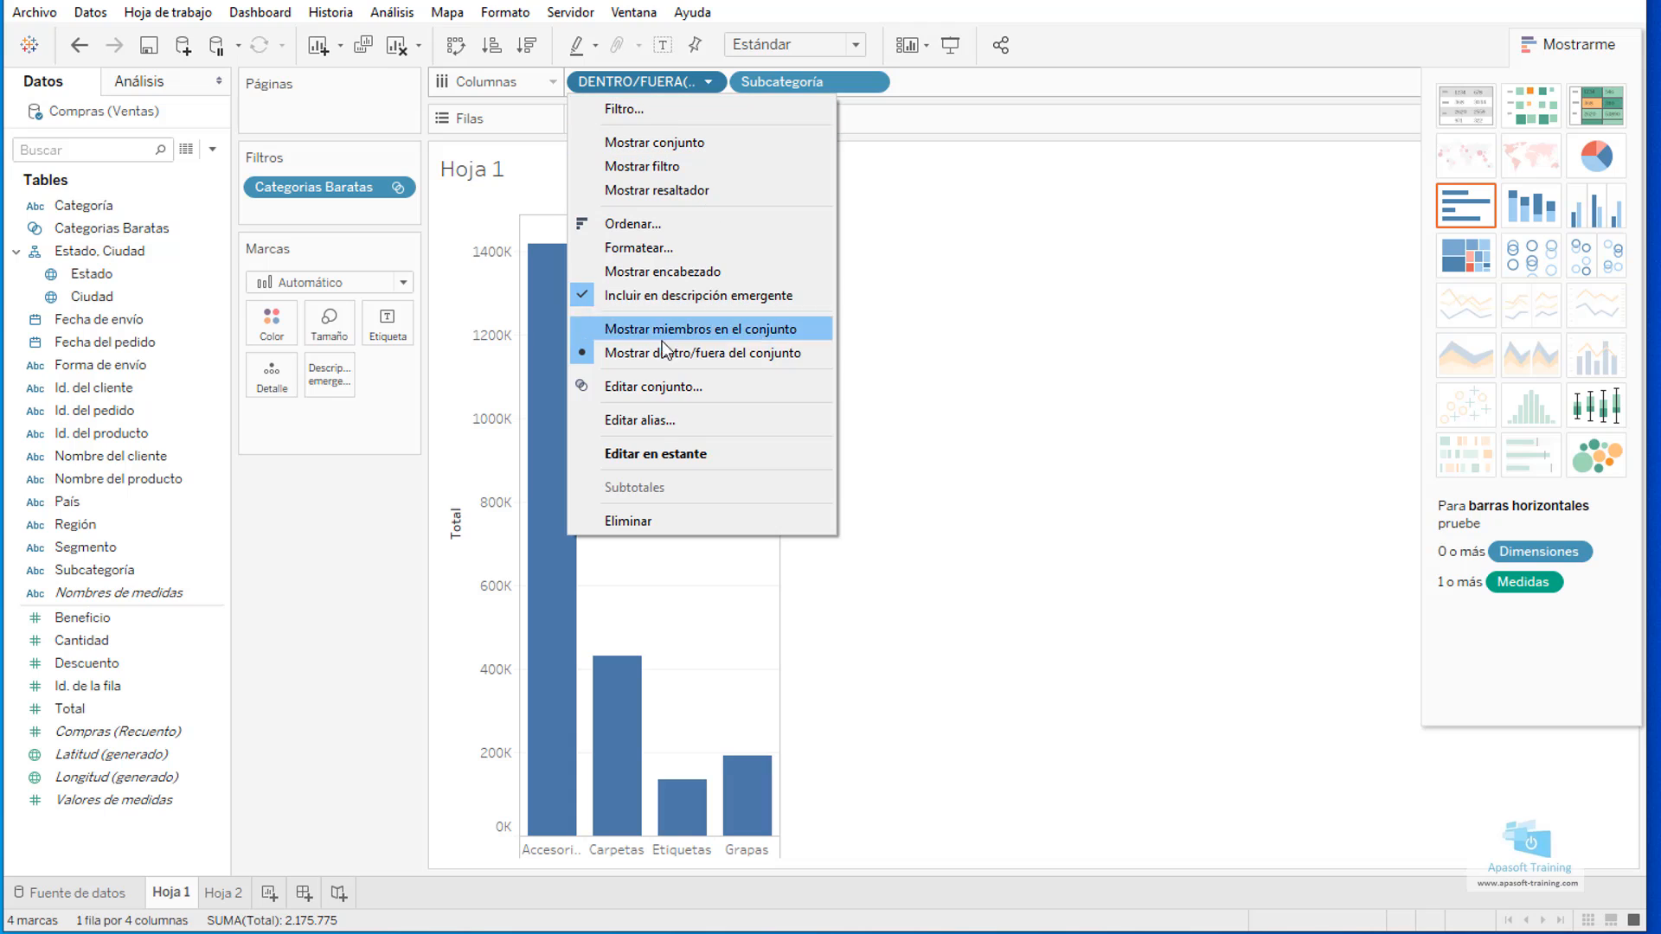
pyautogui.click(663, 388)
pyautogui.click(909, 742)
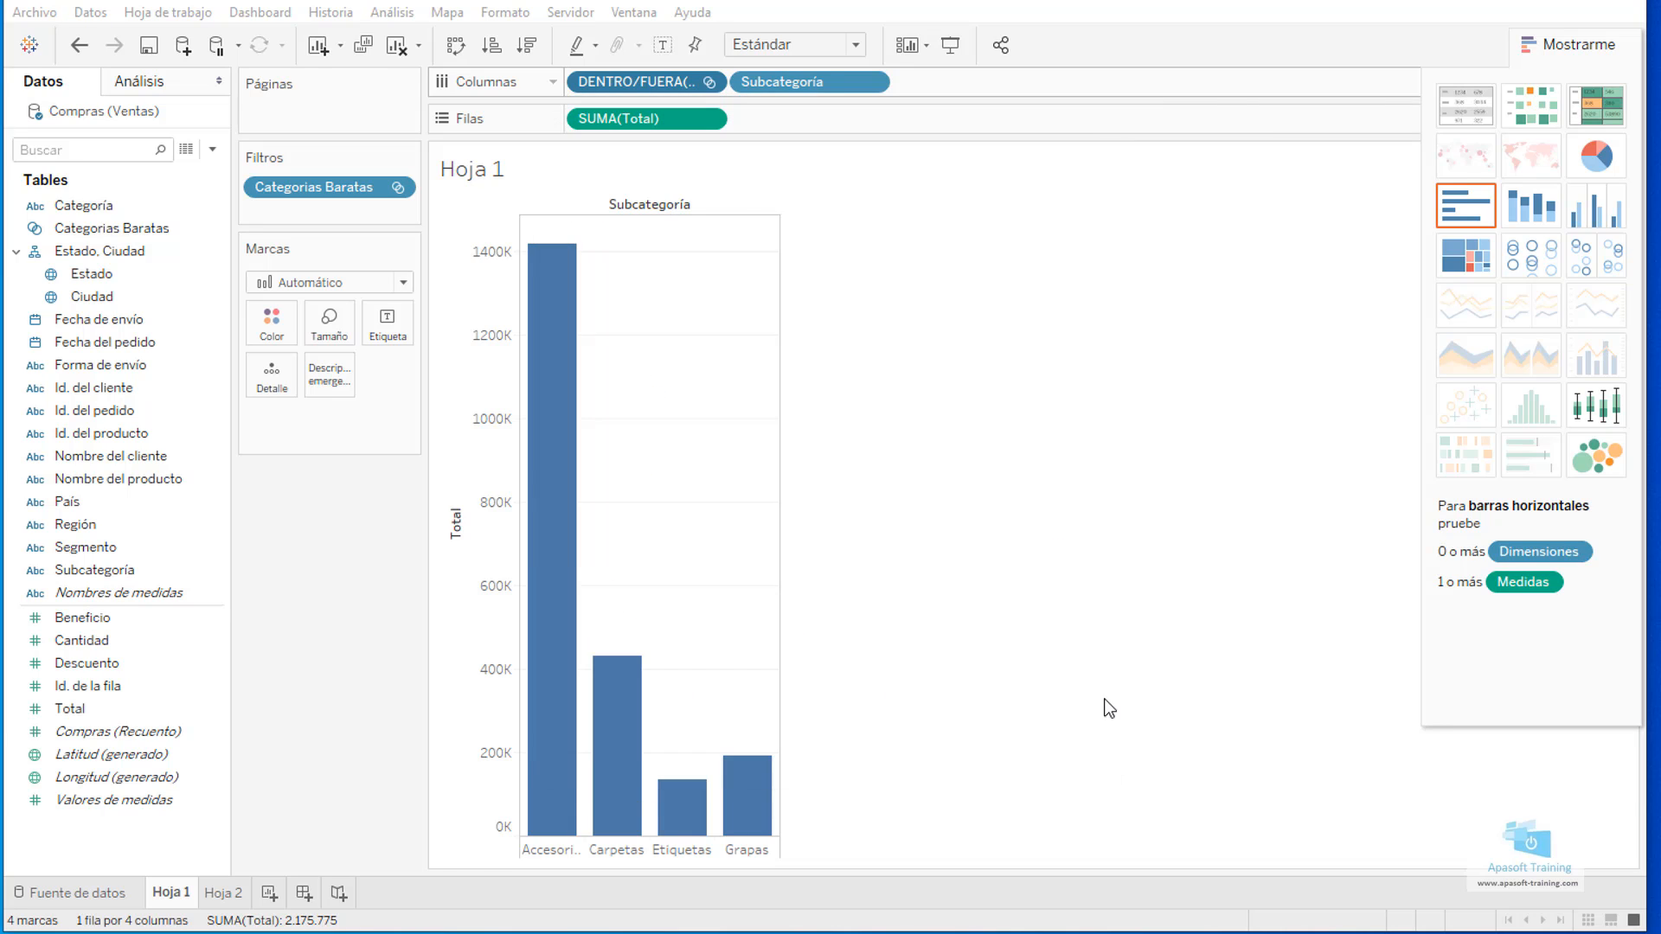
pyautogui.moveTo(690, 534)
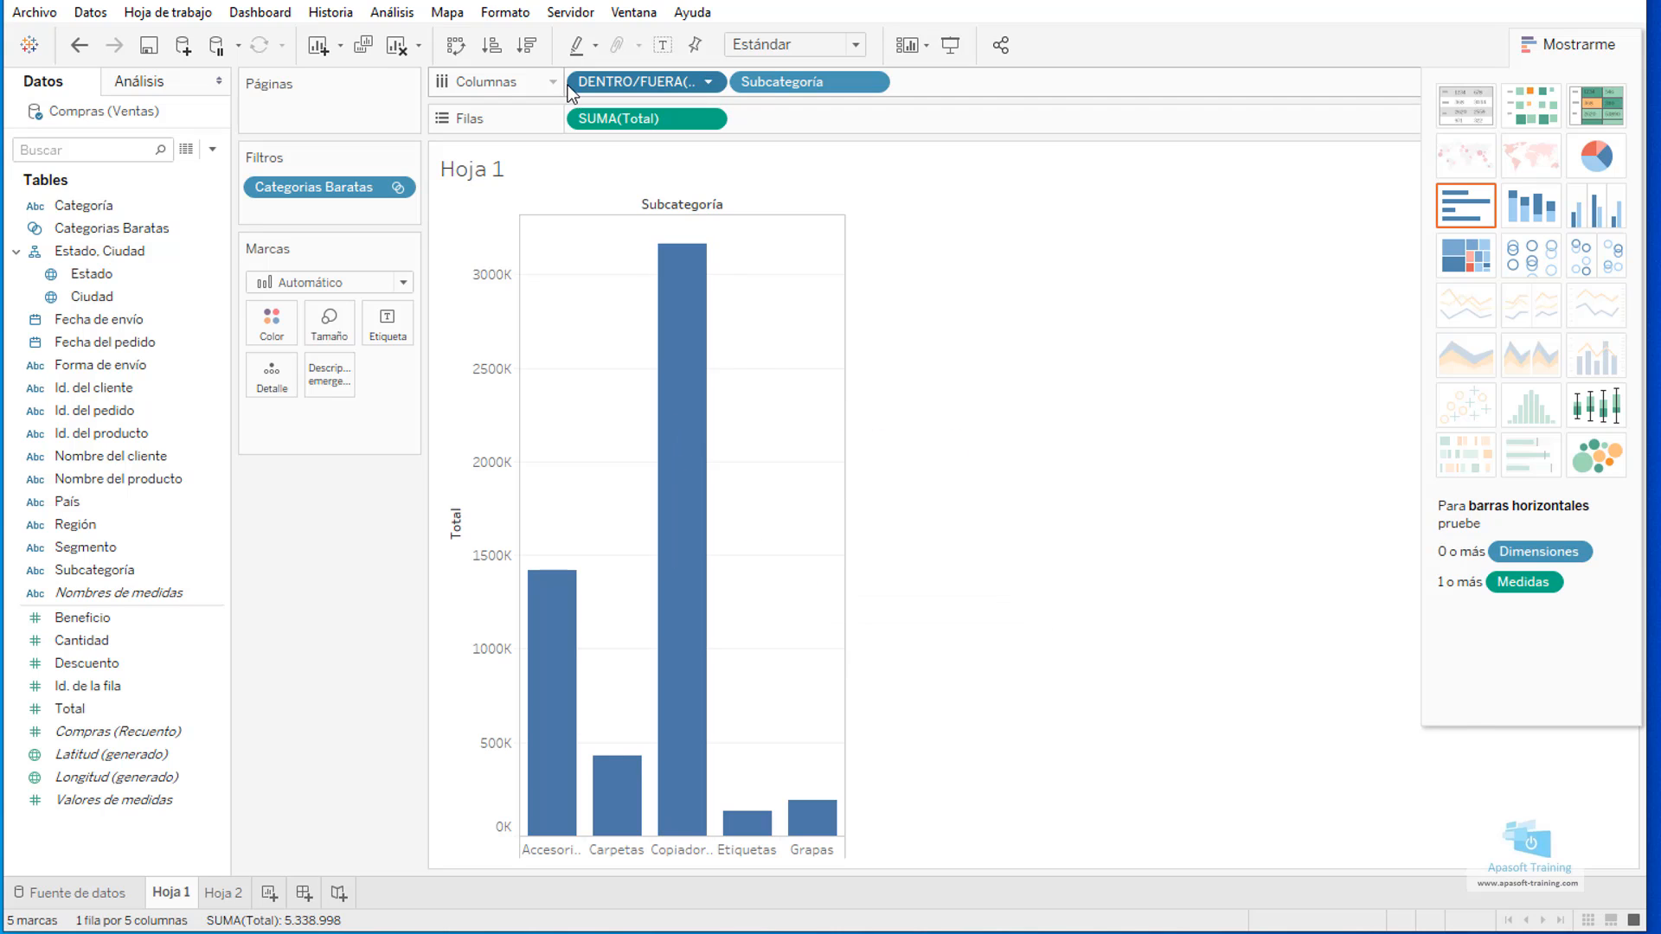
# Sort the Categorias Baratas in/out groups in ascending order and the Subcategoría bars in descending order by Total.
pyautogui.click(495, 56)
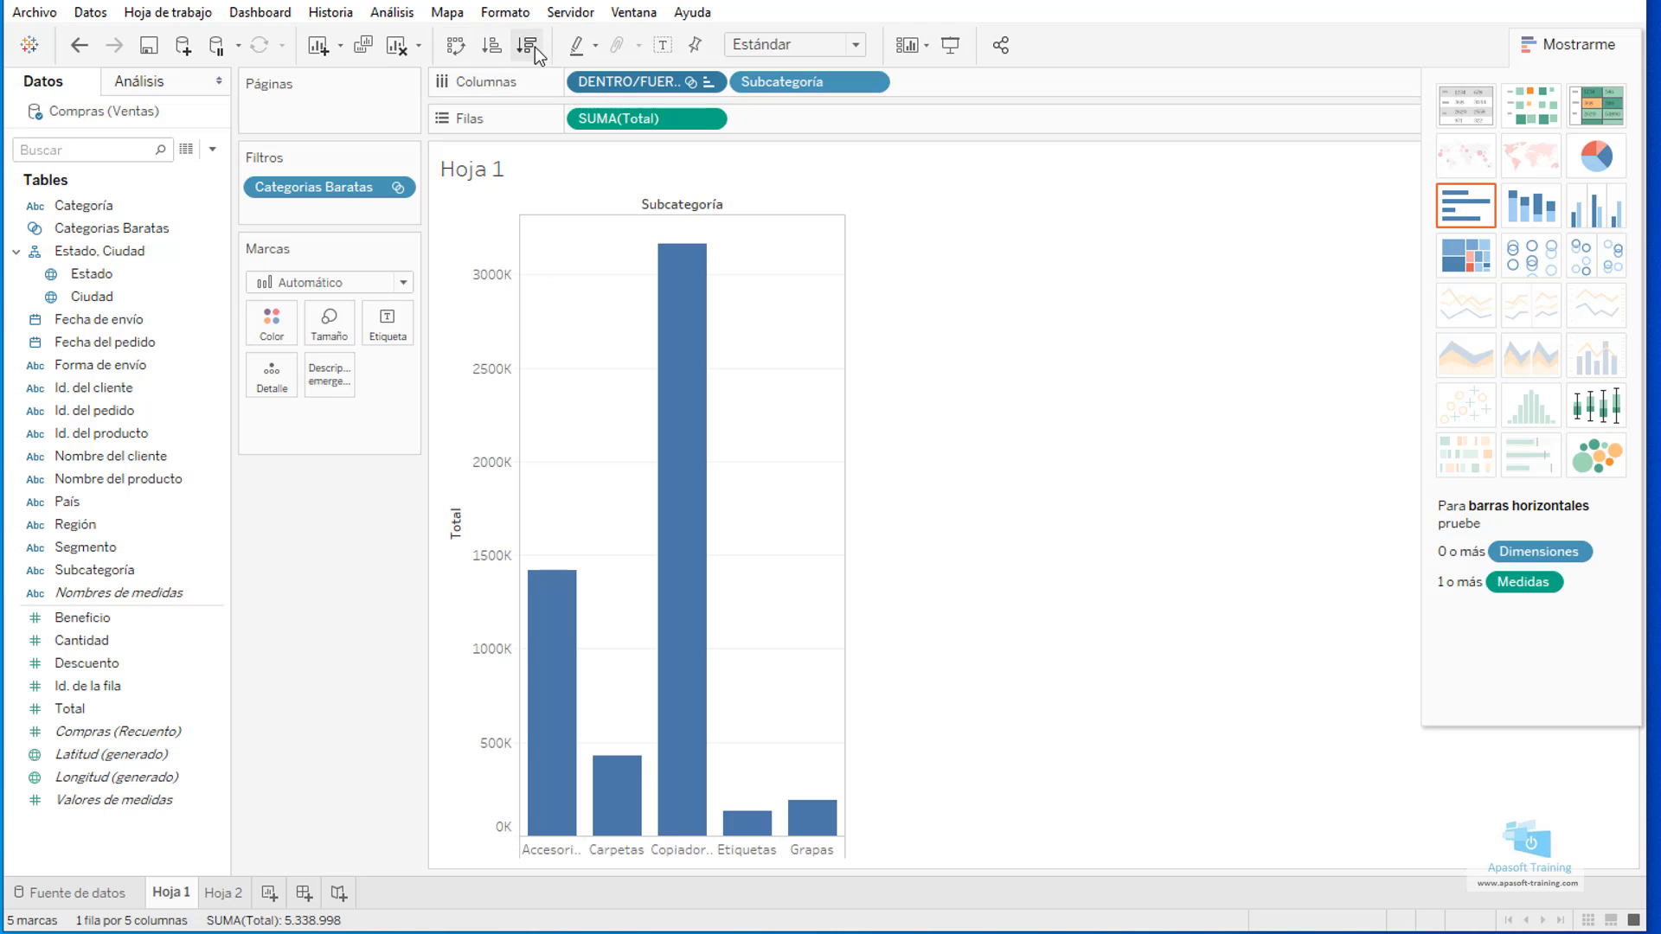
pyautogui.click(550, 697)
pyautogui.click(837, 597)
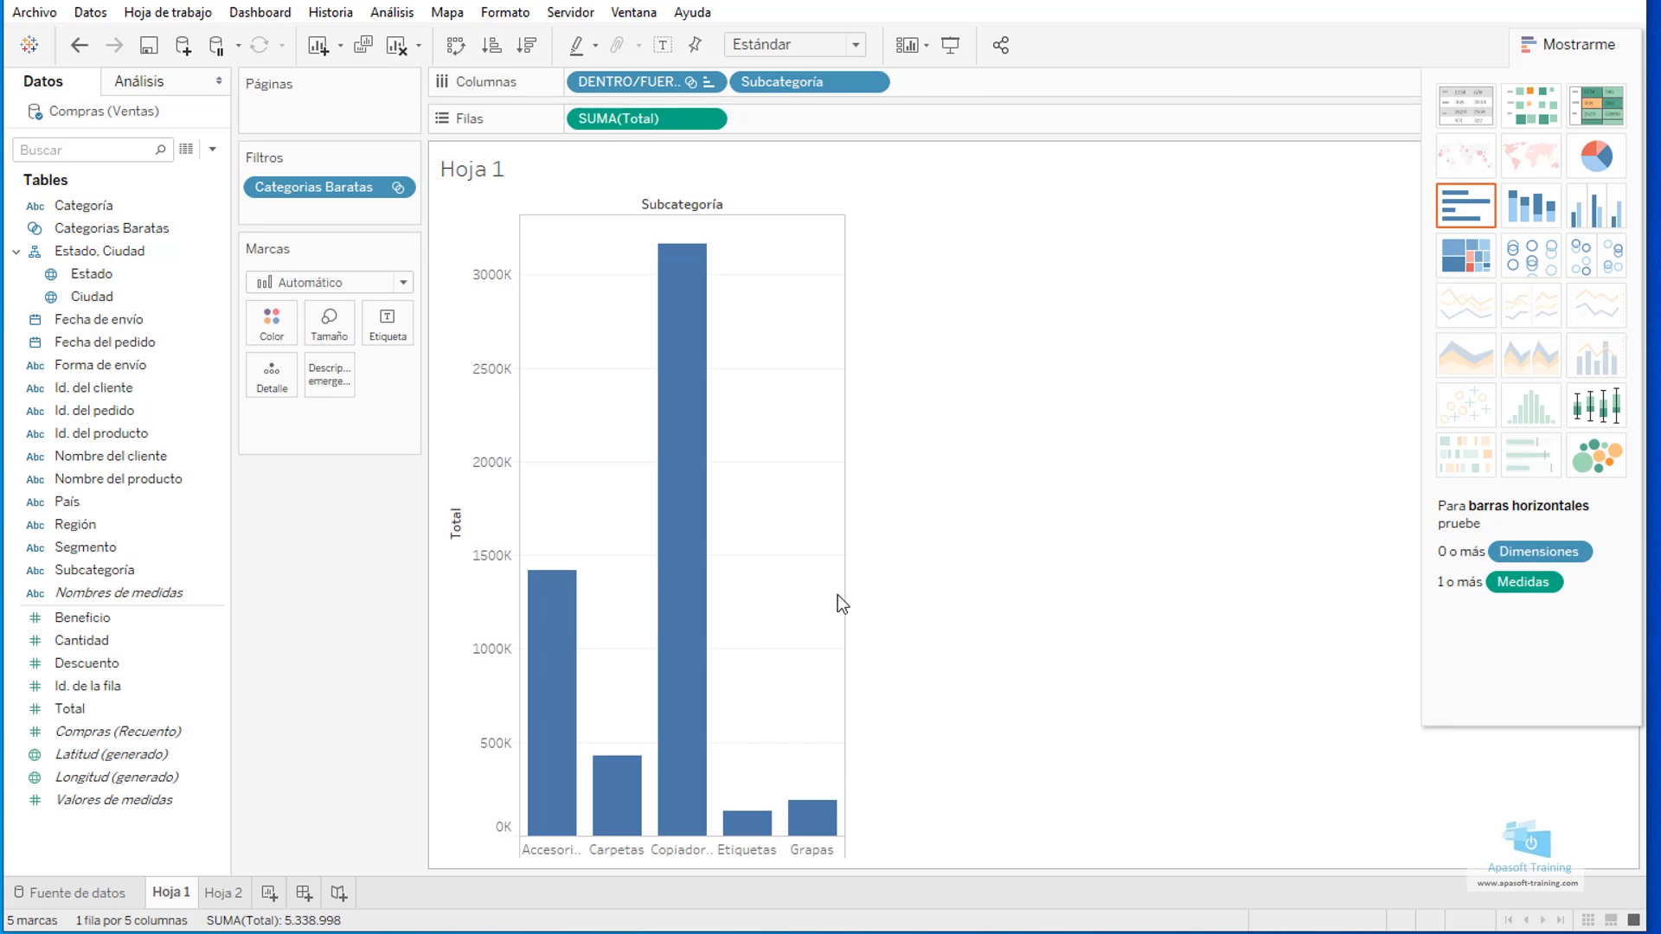
pyautogui.click(497, 50)
pyautogui.click(527, 52)
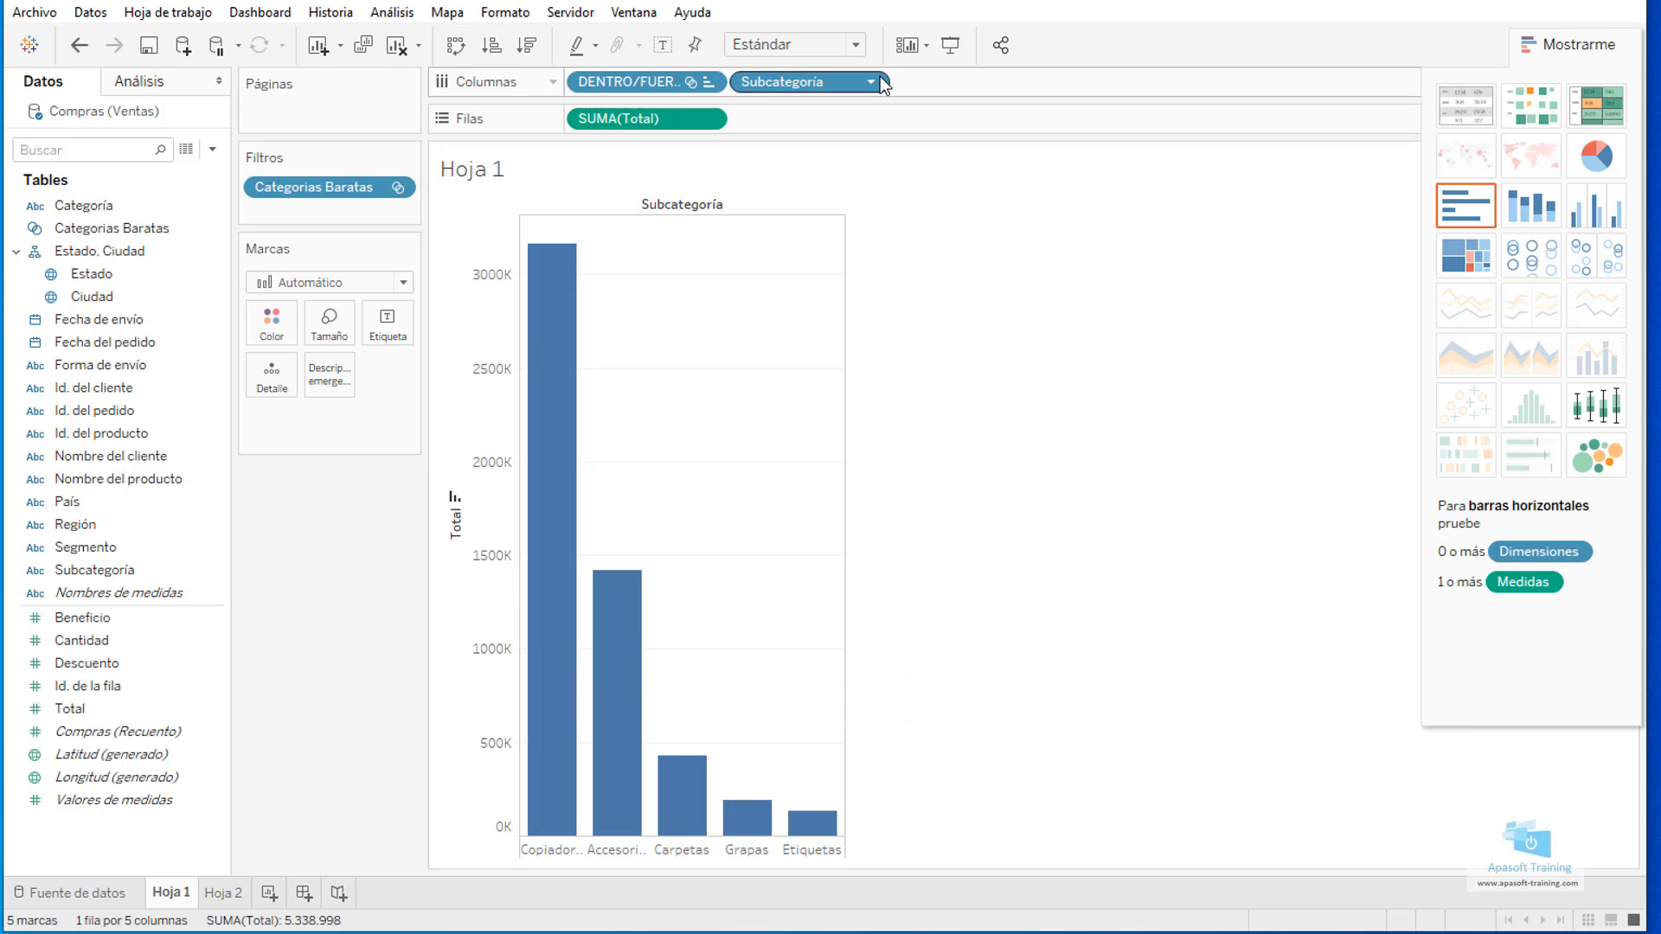
# Remove the Categorias Baratas filter from the bar chart and collapse the chart suggestions.
pyautogui.moveTo(363, 186); pyautogui.dragTo(185, 263)
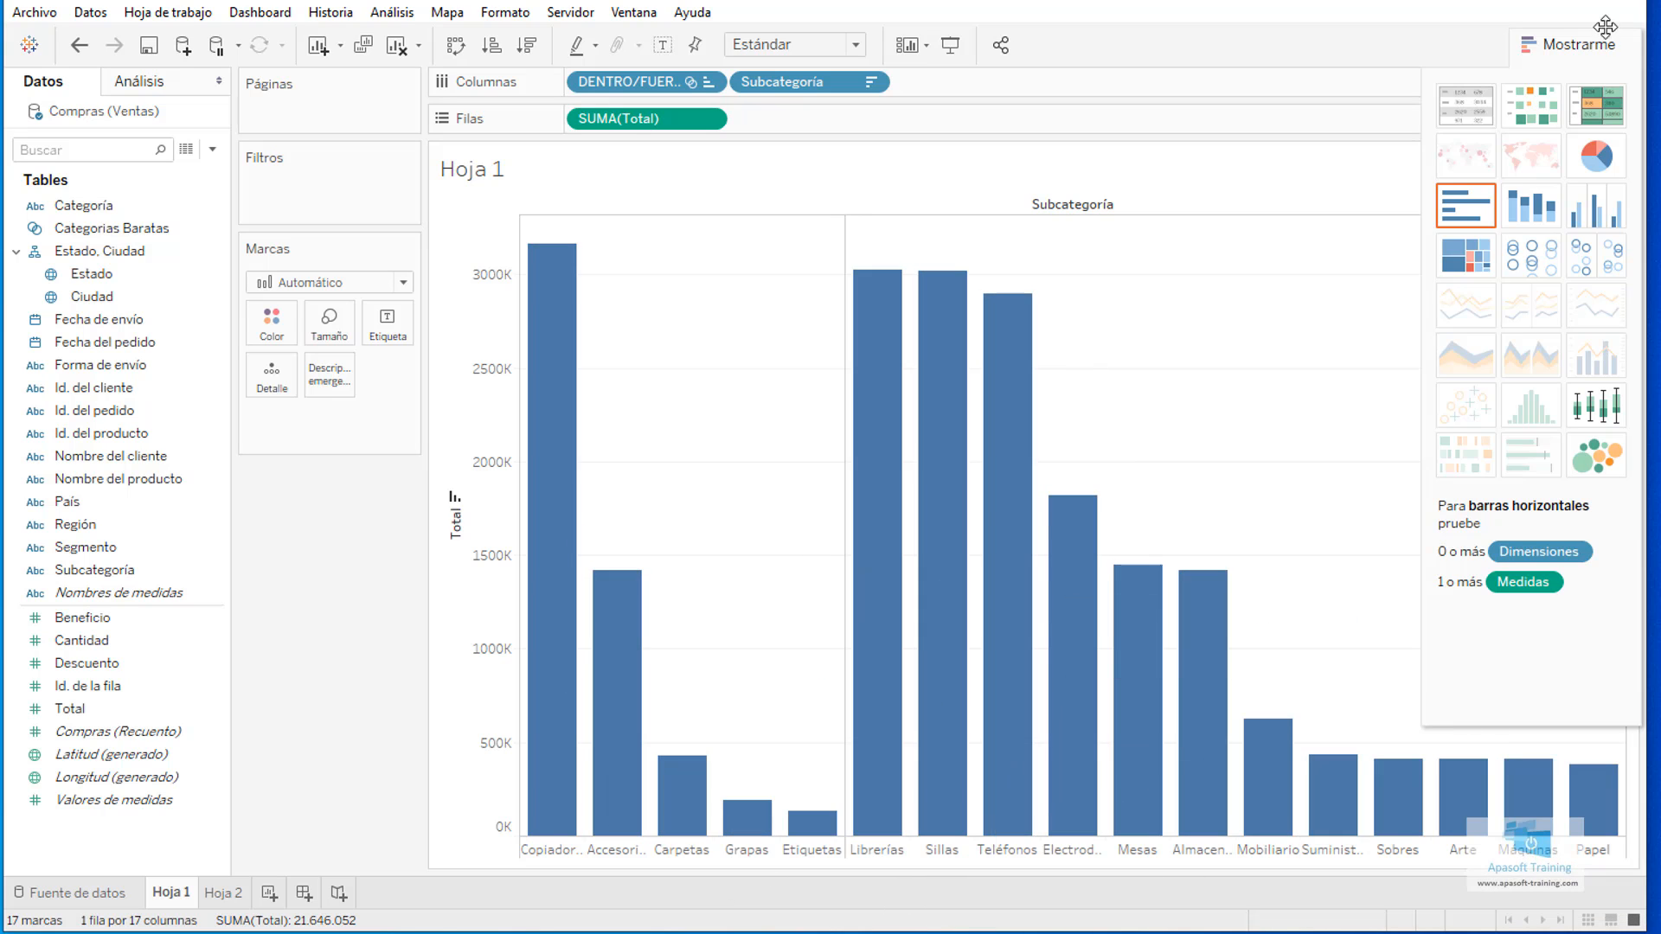
pyautogui.moveTo(1606, 48); pyautogui.dragTo(1602, 54)
pyautogui.click(1624, 50)
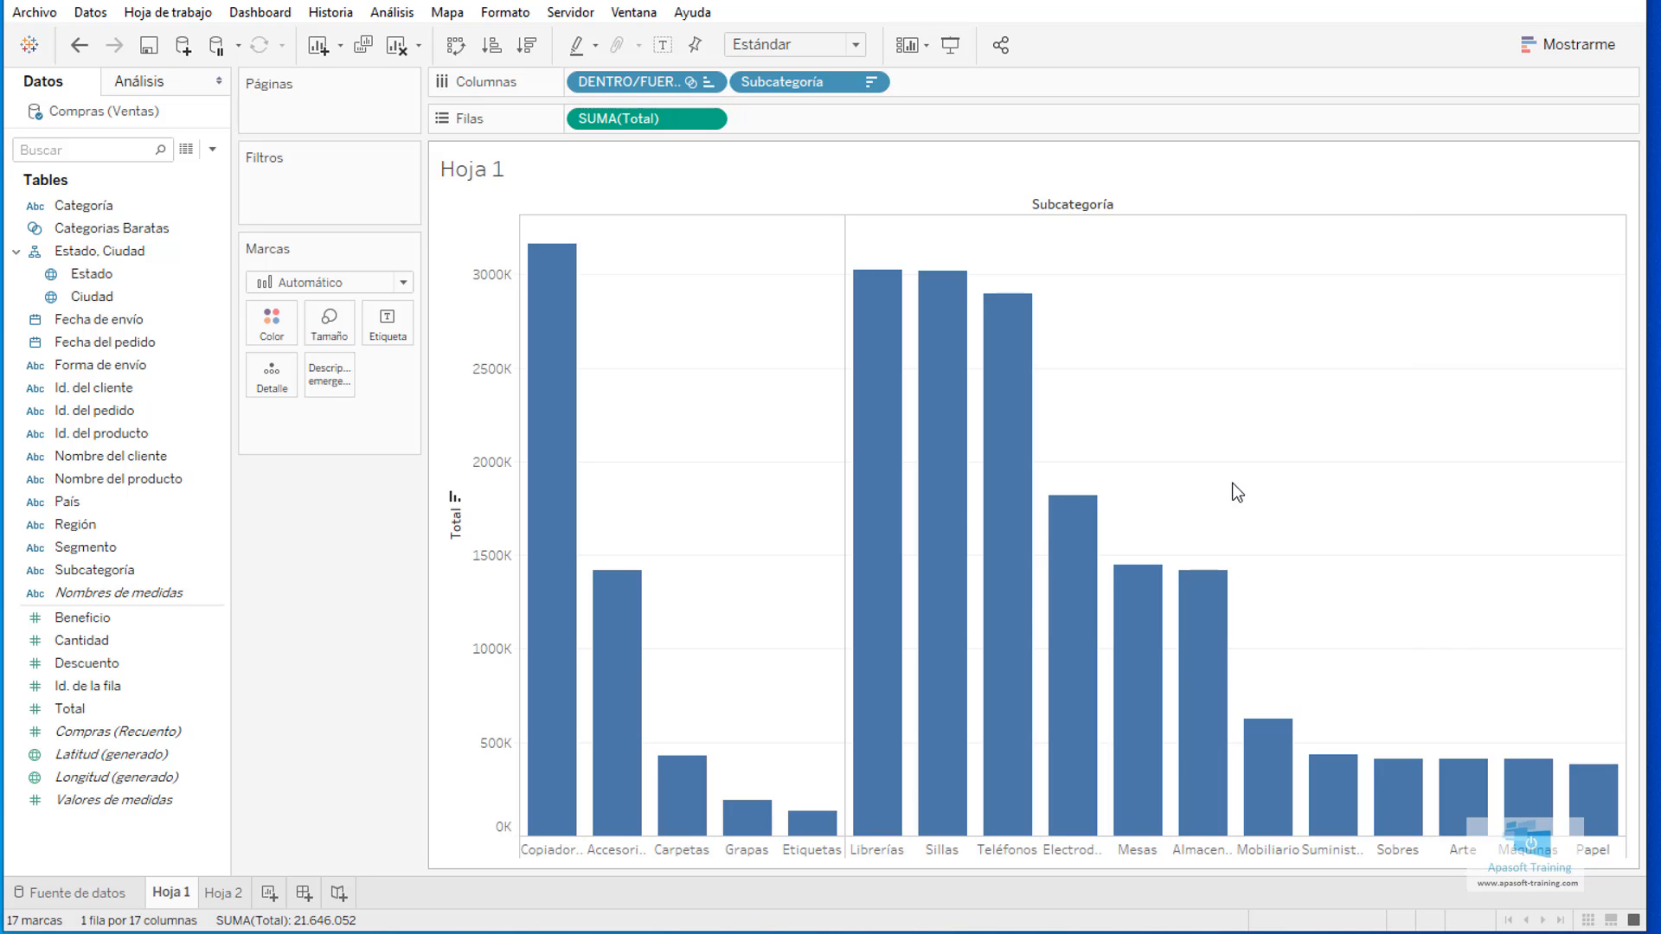